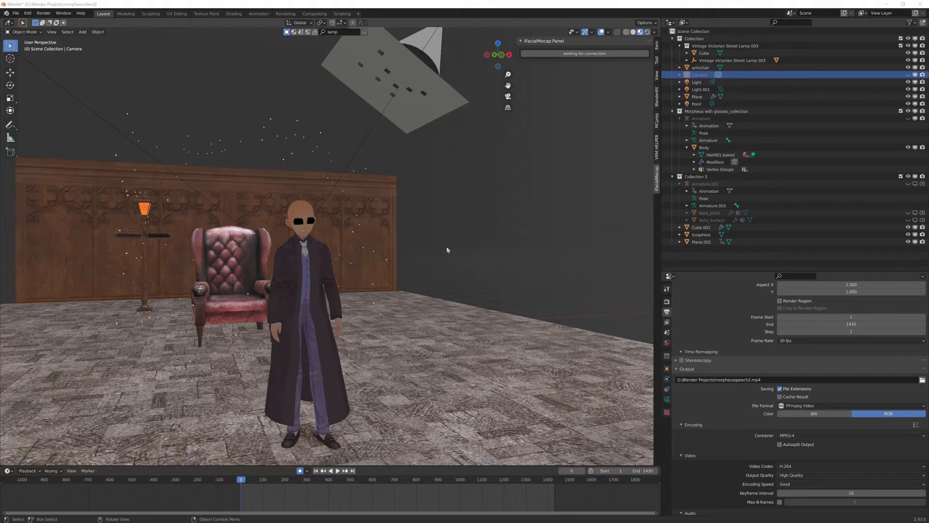
Select the carved wooden back wall and frame it in the viewport
{"action": "left_click", "coordinate": [81, 245]}
{"action": "left_click", "coordinate": [78, 223]}
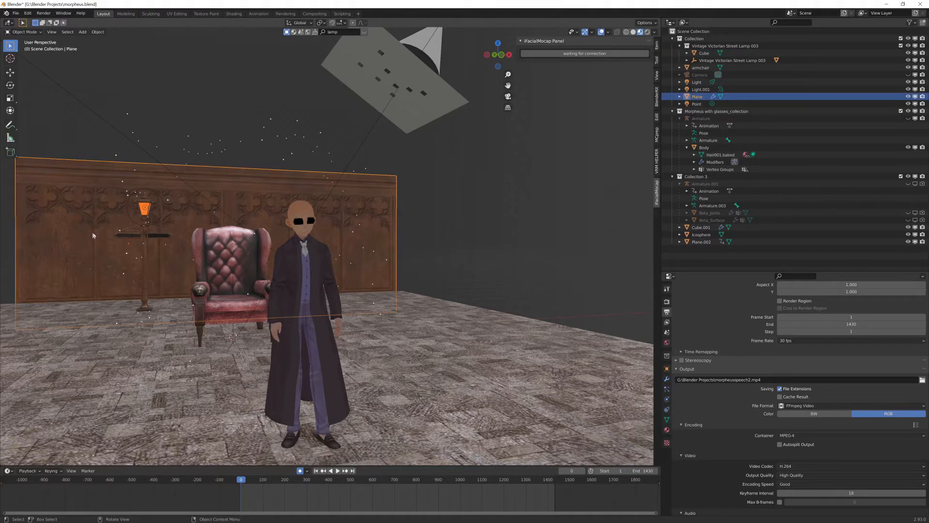
{"action": "key", "text": "KP_Decimal"}
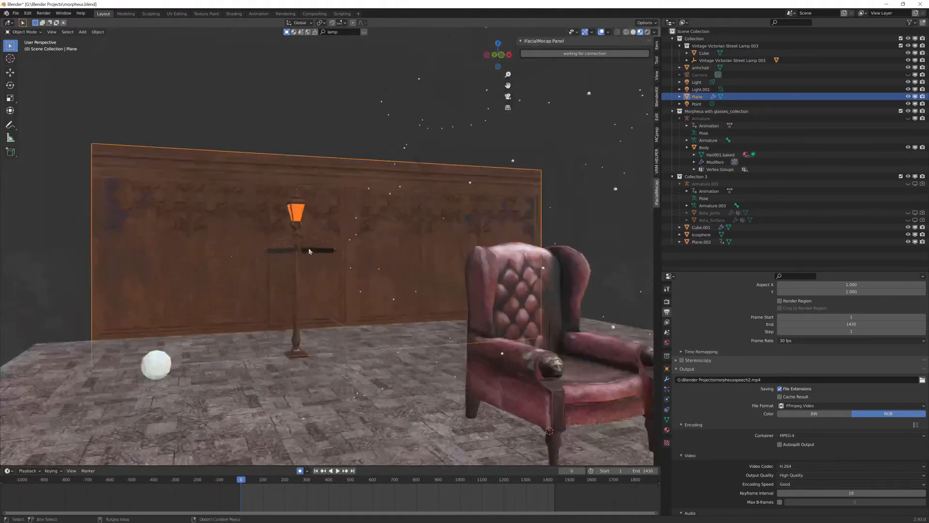
{"action": "middle_click_drag", "start_coordinate": [309, 250], "coordinate": [253, 240]}
{"action": "scroll", "coordinate": [262, 253], "scroll_direction": "down", "scroll_amount": 6}
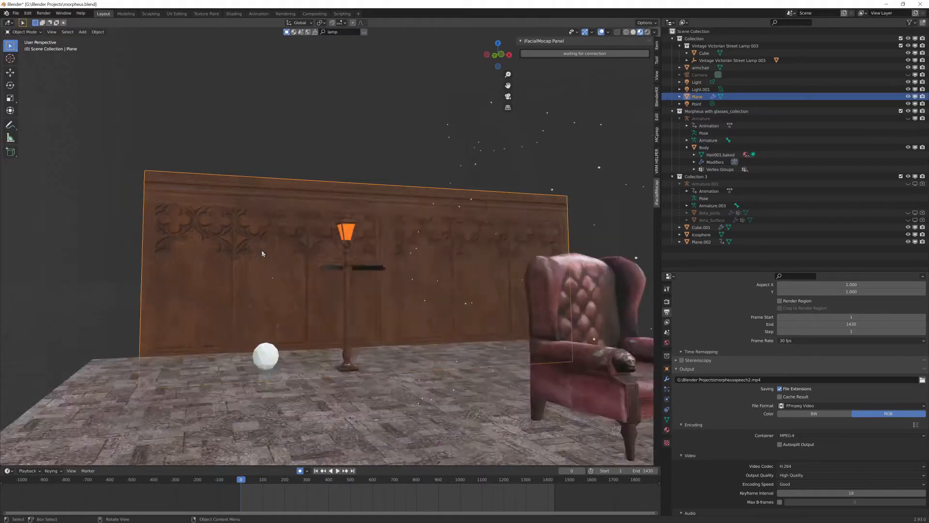
{"action": "key", "text": "a"}
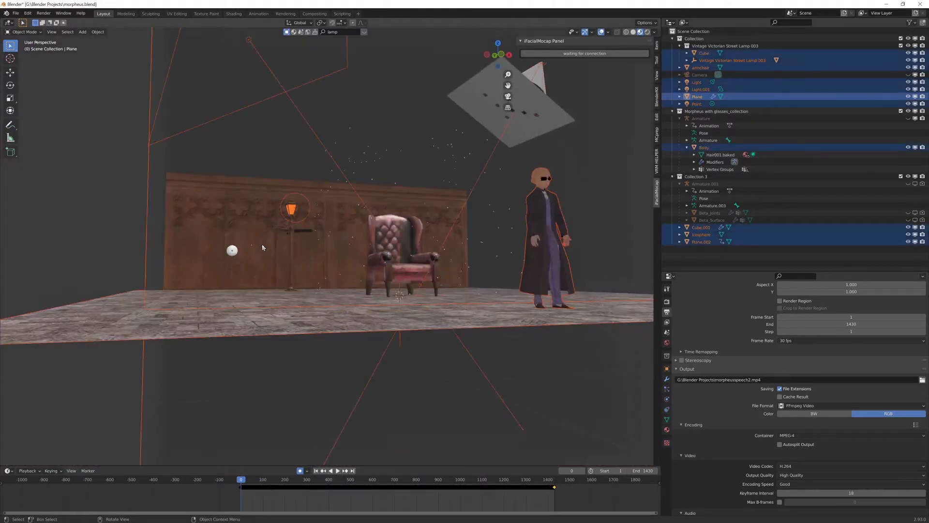
{"action": "left_click", "coordinate": [251, 234]}
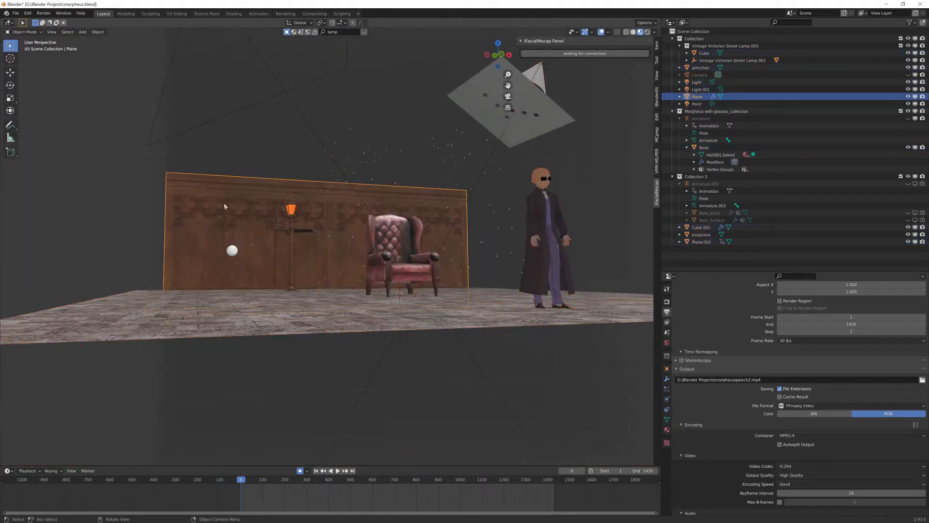
Fly through the scene to examine the wall's carved panelling up close and from a distance
{"action": "key", "text": "shift+grave"}
{"action": "key", "text": "w"}
{"action": "key", "text": "w"}
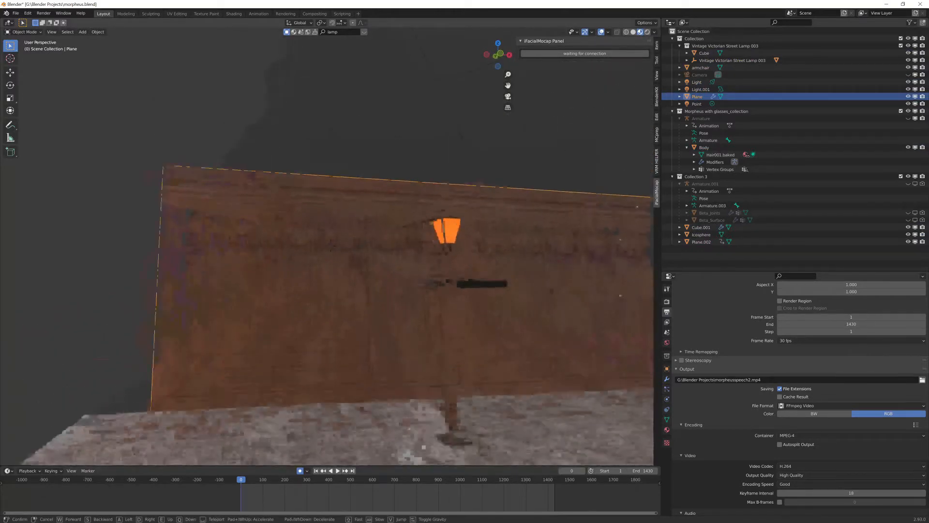
{"action": "key", "text": "s"}
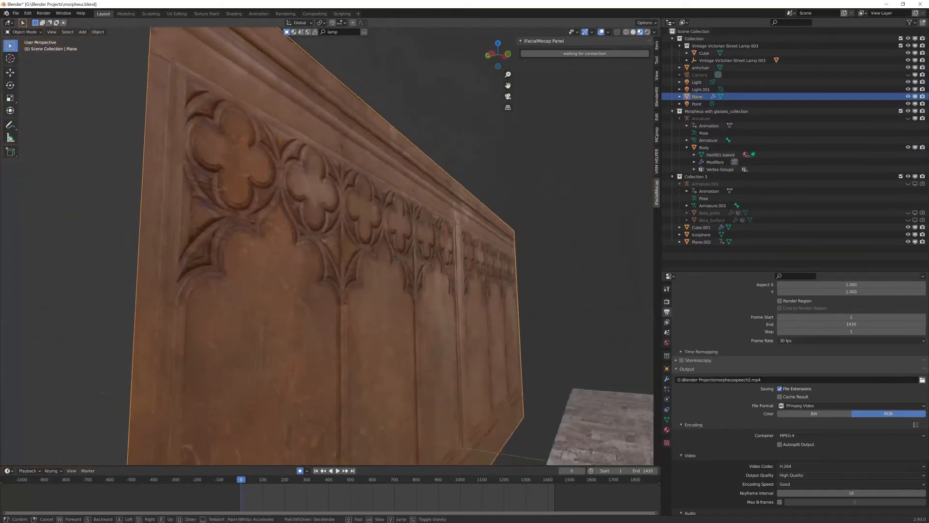
{"action": "key", "text": "a"}
{"action": "key", "text": "d"}
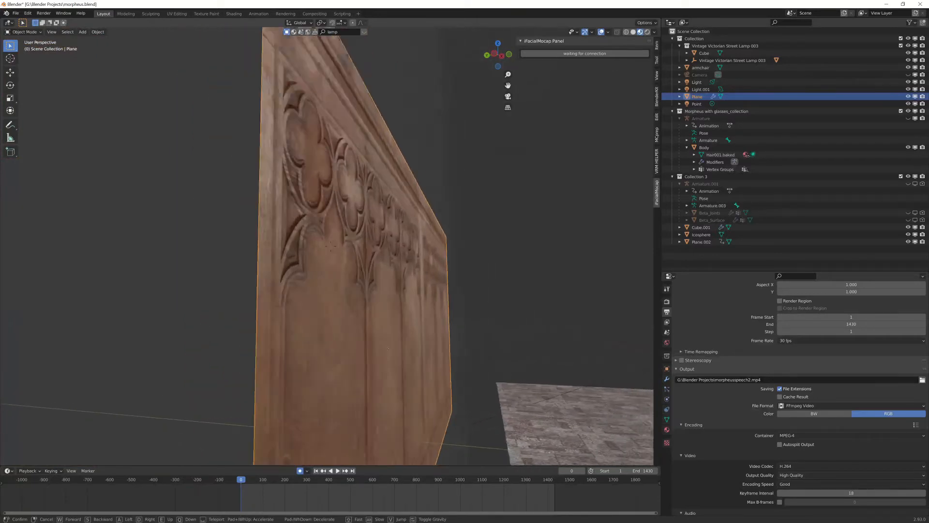
{"action": "key", "text": "s"}
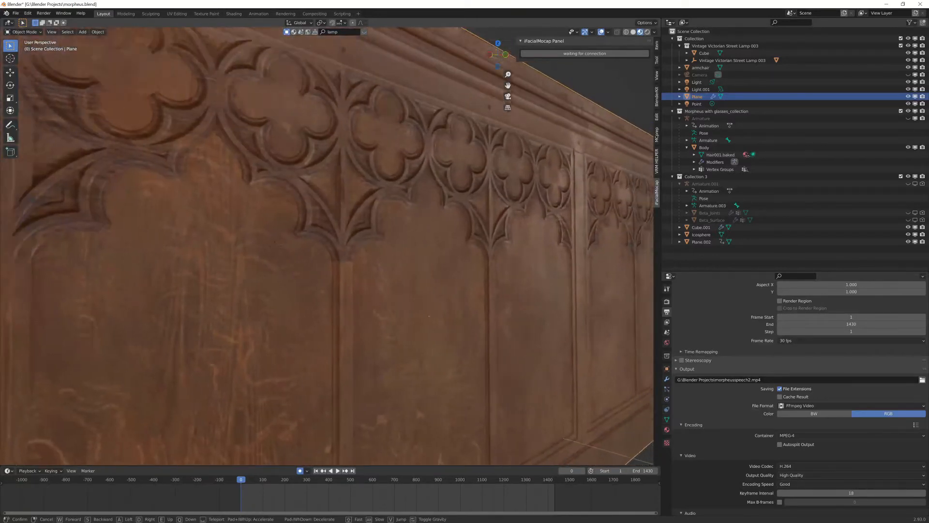
{"action": "key", "text": "s"}
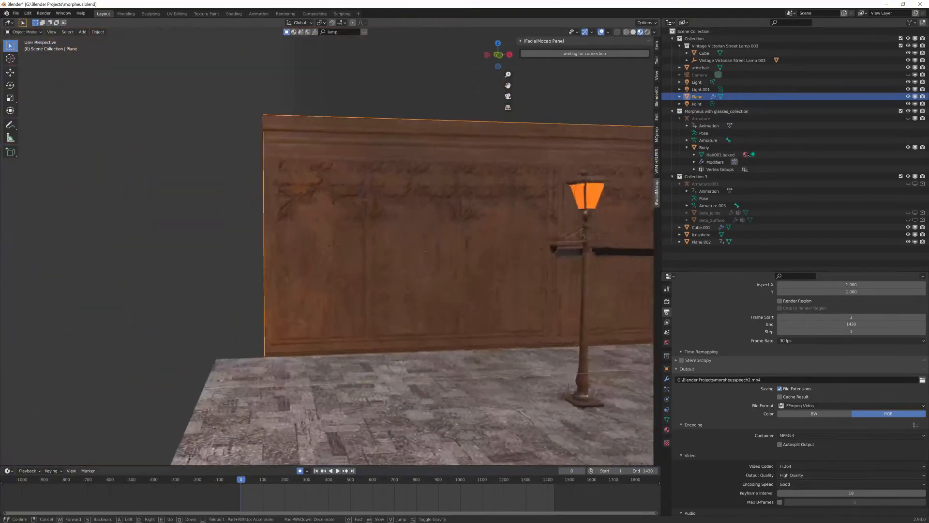
{"action": "key", "text": "w"}
{"action": "key", "text": "s"}
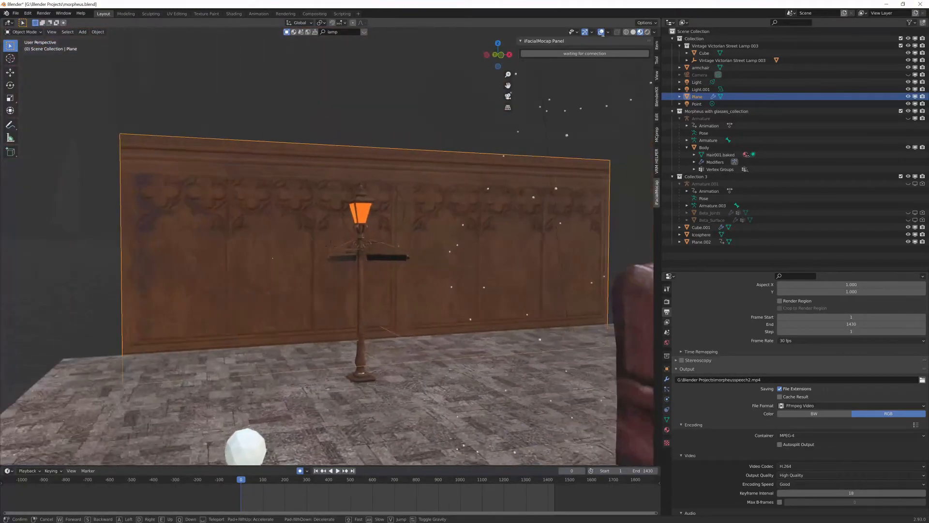
{"action": "left_click", "coordinate": [323, 250]}
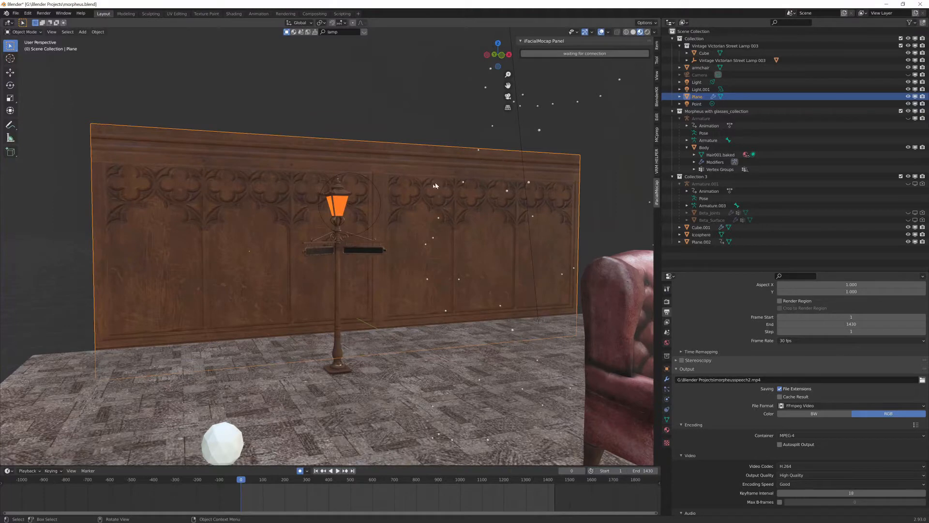
Select the Victorian street lamp in front of the wall and frame it for a closer look
{"action": "left_click", "coordinate": [340, 275]}
{"action": "key", "text": "w"}
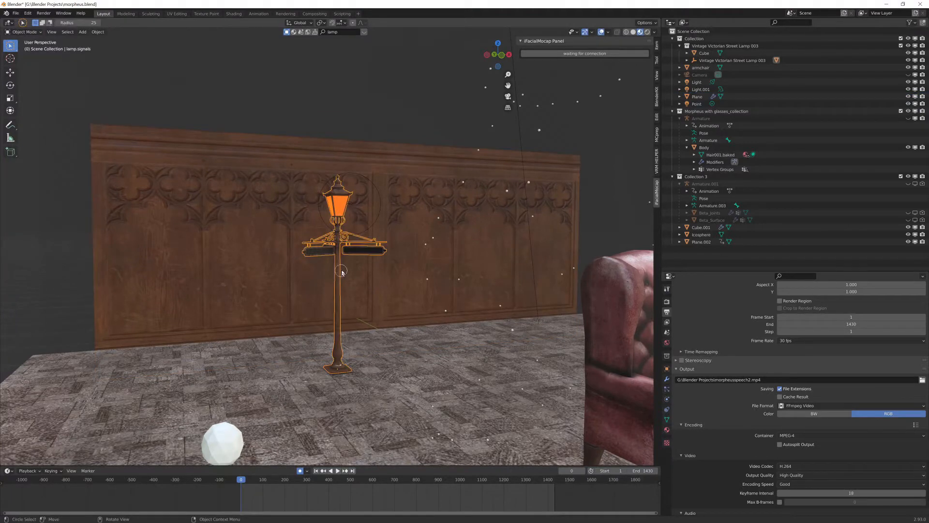
{"action": "key", "text": "KP_Decimal"}
{"action": "key", "text": "w"}
{"action": "key", "text": "w"}
{"action": "key", "text": "w"}
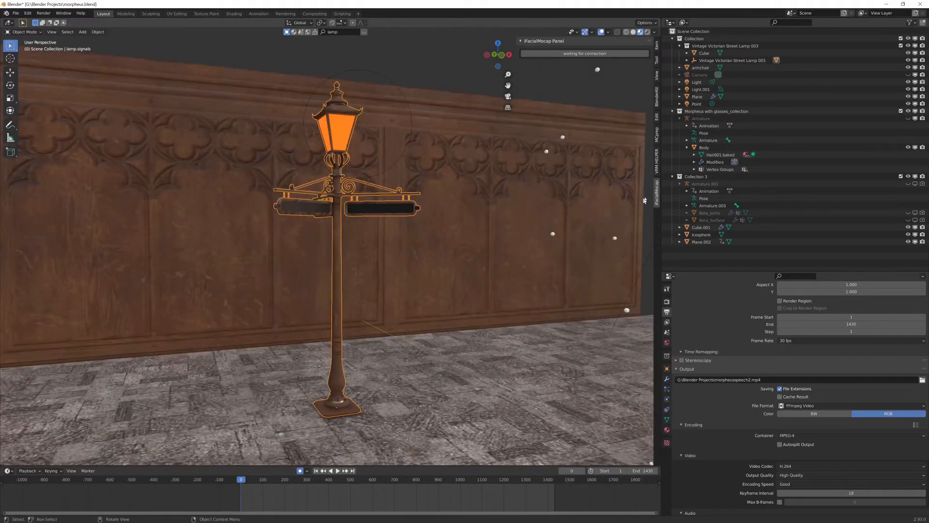
Search the BlenderKit model library for "lamp" and browse through the resulting thumbnails
{"action": "left_click", "coordinate": [657, 96]}
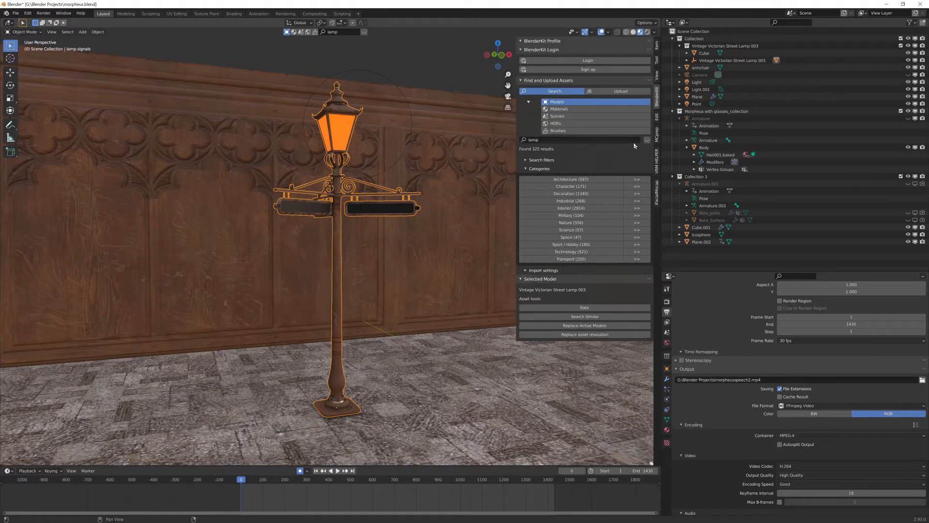
{"action": "left_click", "coordinate": [608, 142]}
{"action": "key", "text": "Return"}
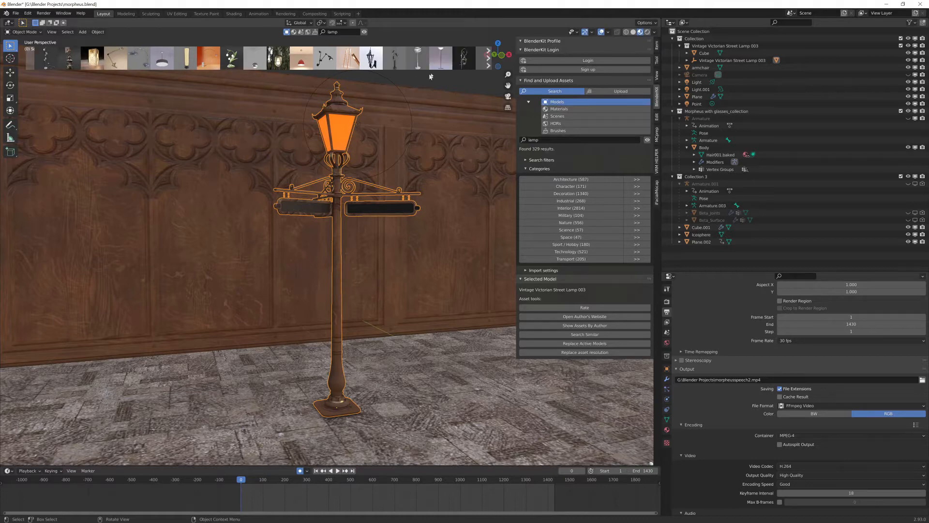
{"action": "mouse_move", "coordinate": [33, 69]}
{"action": "mouse_move", "coordinate": [423, 50]}
{"action": "left_click", "coordinate": [489, 58]}
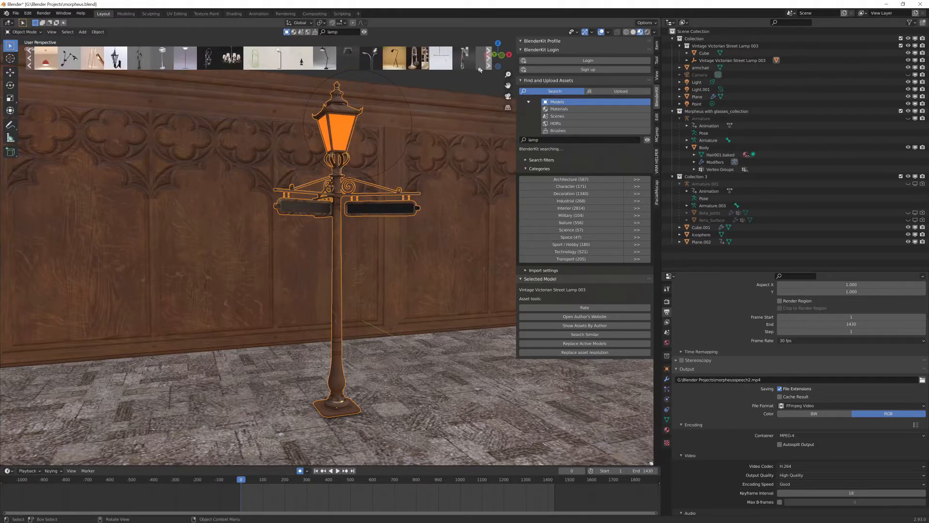
Hide the viewport sidebar and bring the whole room into view, from the wall to the character
{"action": "scroll", "coordinate": [459, 346], "scroll_direction": "down", "scroll_amount": 4}
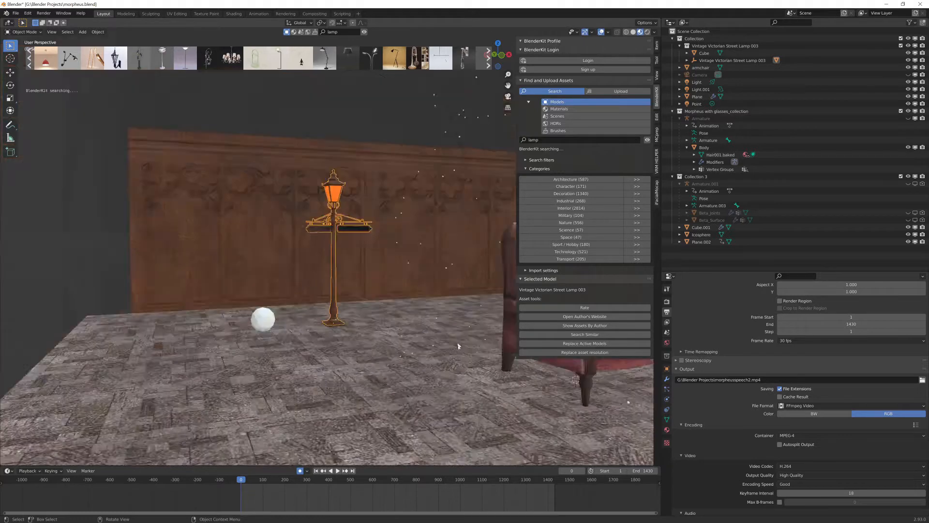
{"action": "scroll", "coordinate": [458, 346], "scroll_direction": "down", "scroll_amount": 5}
{"action": "left_click", "coordinate": [458, 346]}
{"action": "middle_click_drag", "start_coordinate": [417, 309], "coordinate": [445, 312]}
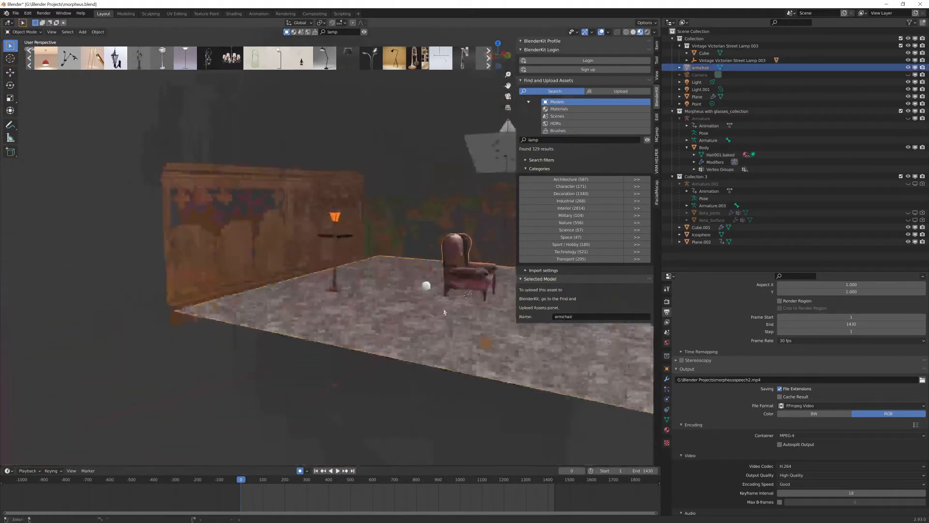
{"action": "left_click", "coordinate": [435, 350]}
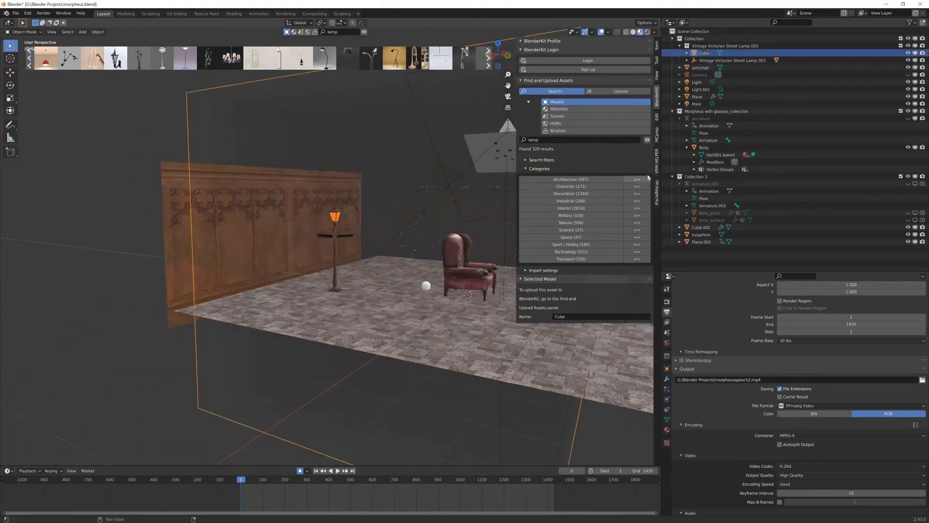
{"action": "left_click", "coordinate": [460, 230]}
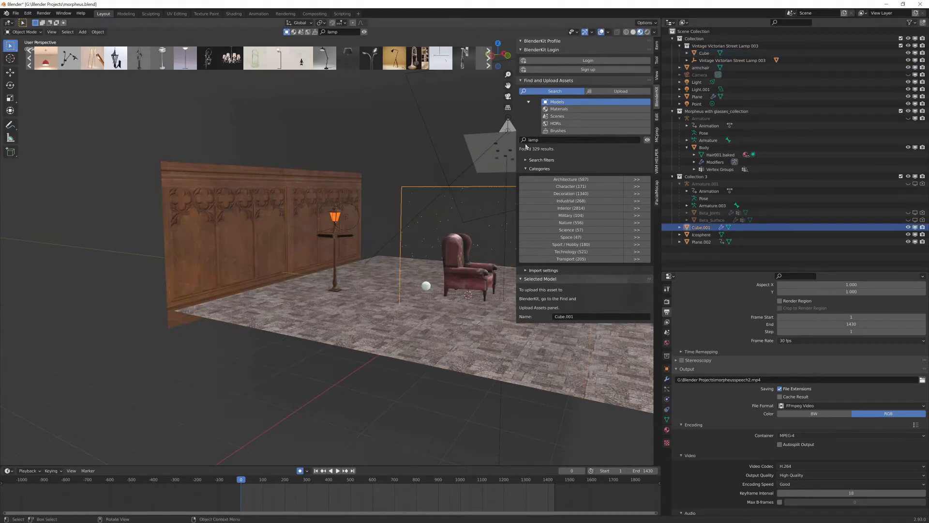
{"action": "key", "text": "n"}
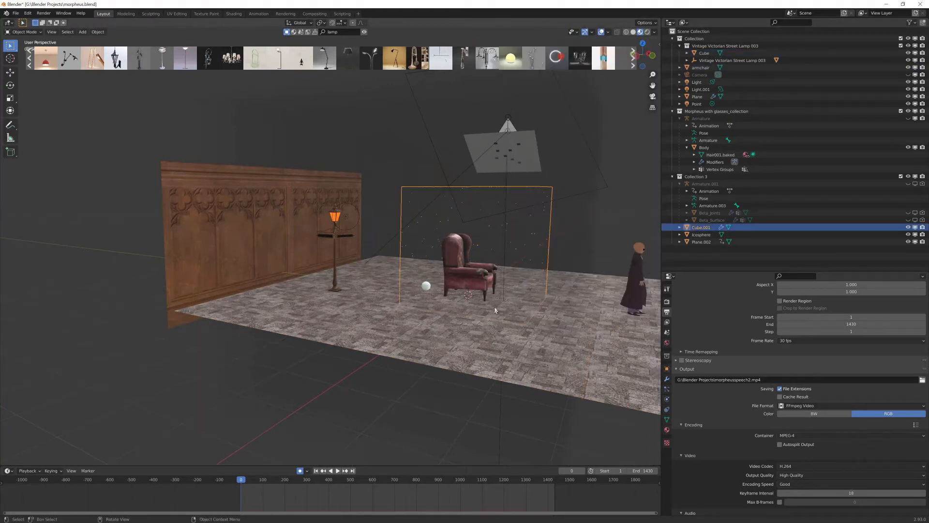
Fly around the room to inspect the armchair up close
{"action": "key", "text": "a"}
{"action": "middle_click_drag", "start_coordinate": [560, 295], "coordinate": [521, 305]}
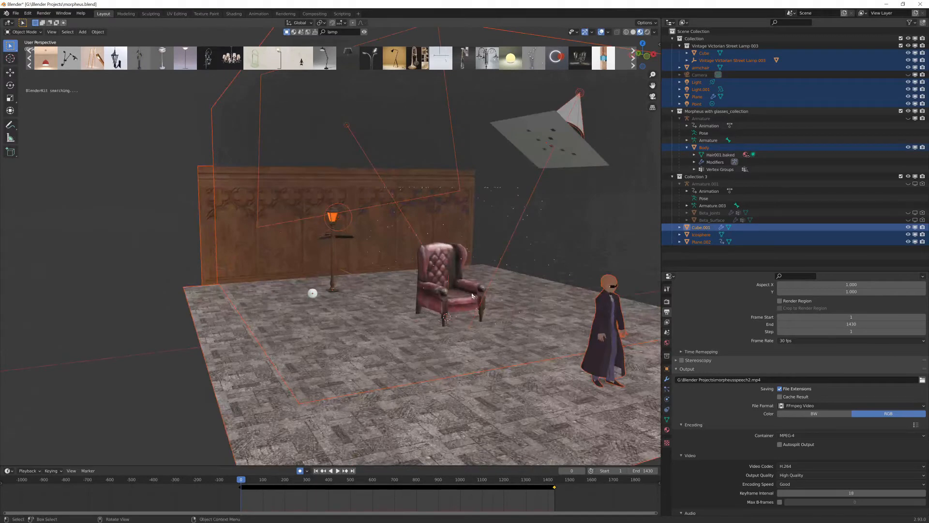
{"action": "scroll", "coordinate": [473, 295], "scroll_direction": "up", "scroll_amount": 1}
{"action": "left_click", "coordinate": [473, 274]}
{"action": "left_click", "coordinate": [461, 269]}
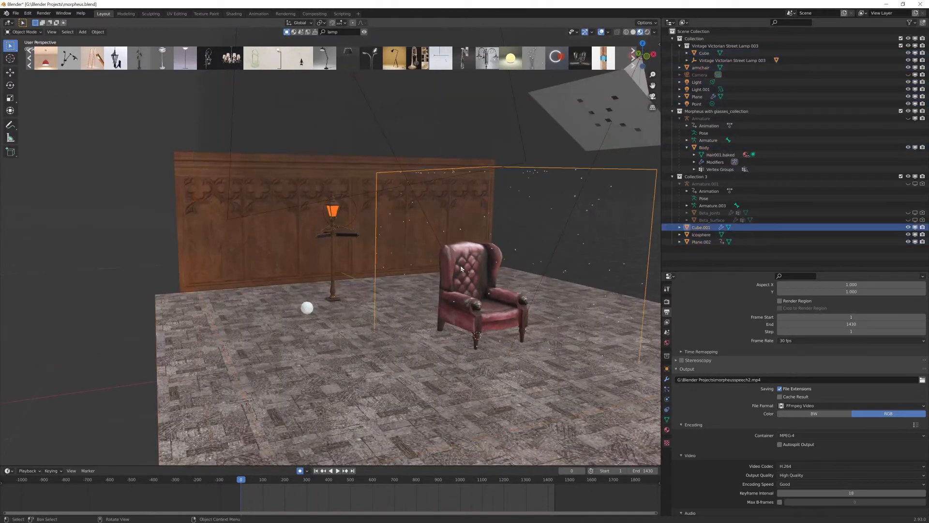
{"action": "key", "text": "shift+grave"}
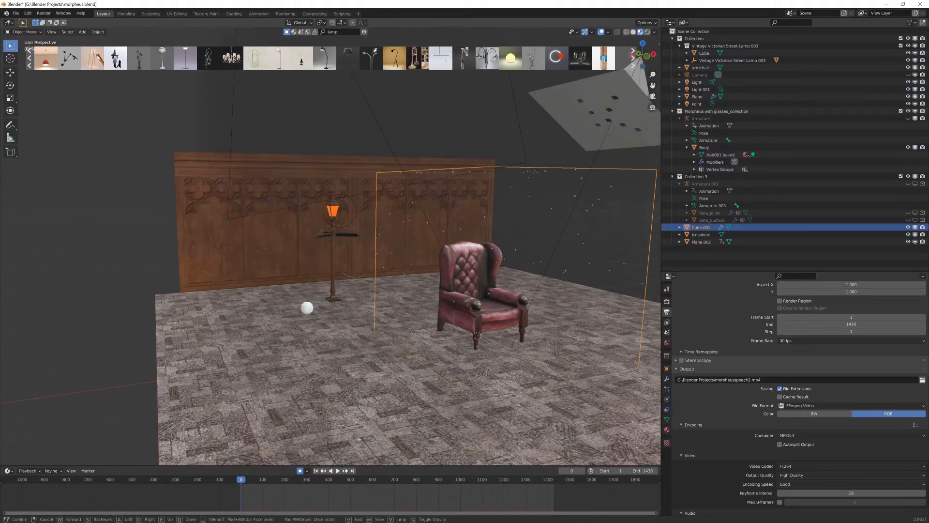
{"action": "key", "text": "a"}
{"action": "key", "text": "d"}
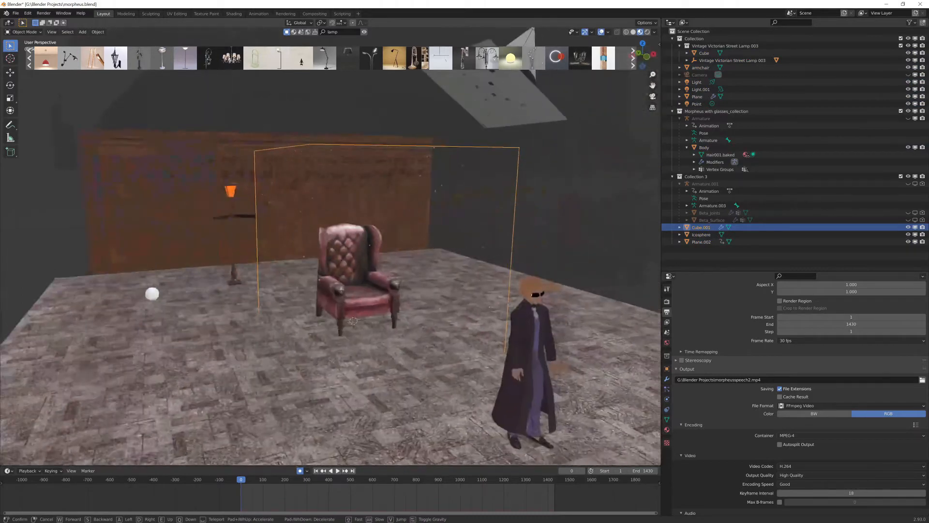
{"action": "key", "text": "w"}
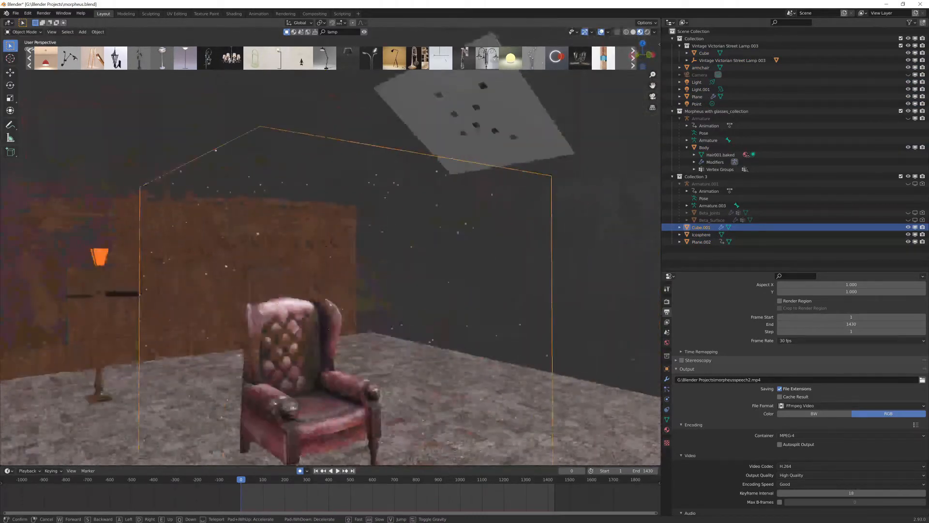
{"action": "left_click", "coordinate": [311, 228]}
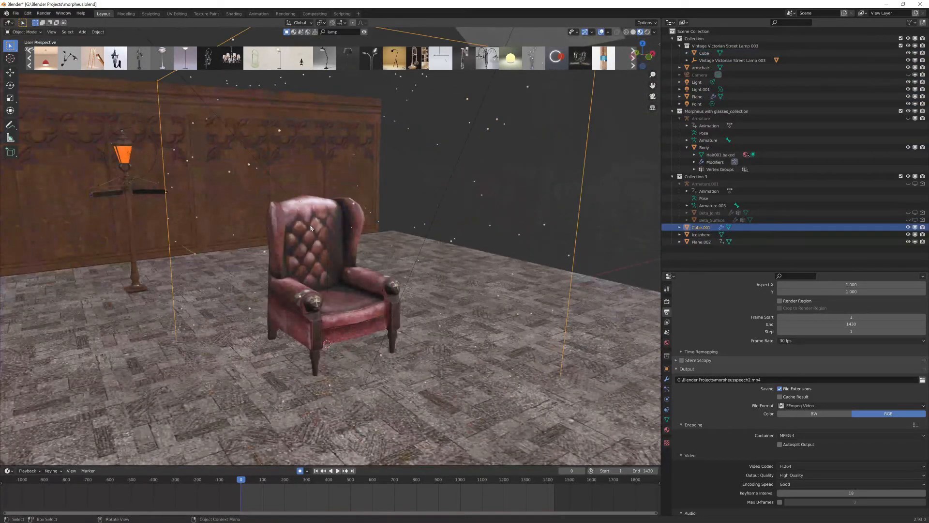
Hide the Cube.001 particle box surrounding the armchair and select the armchair
{"action": "left_click", "coordinate": [311, 227]}
{"action": "left_click", "coordinate": [300, 264]}
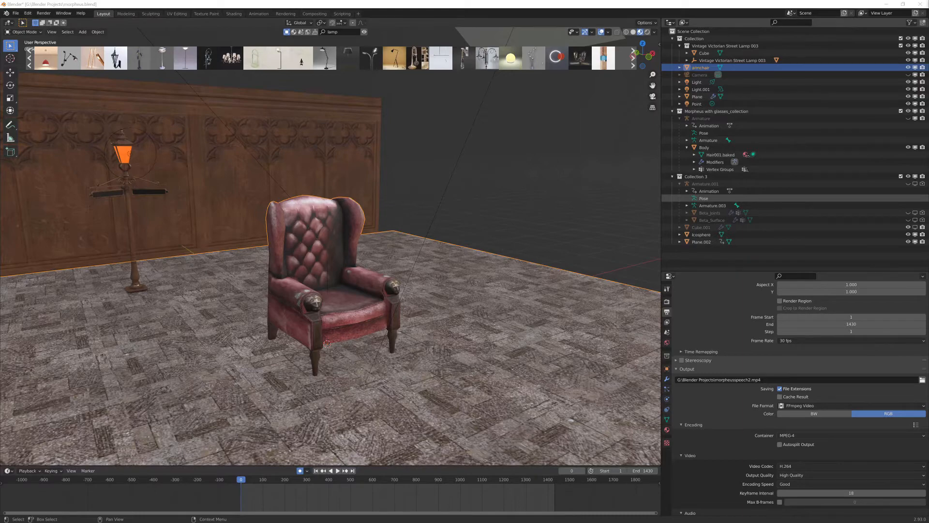
Switch to the browser to view the textures.com library and the Chesterfield Chair 3D model page, and move the window away
{"action": "left_click_drag", "start_coordinate": [928, 99], "coordinate": [591, 71]}
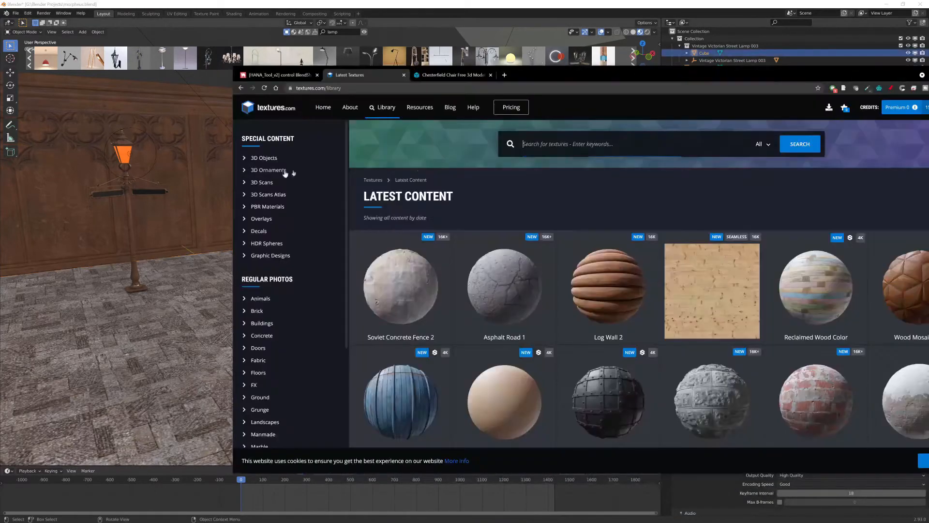
{"action": "left_click_drag", "start_coordinate": [625, 78], "coordinate": [572, 70]}
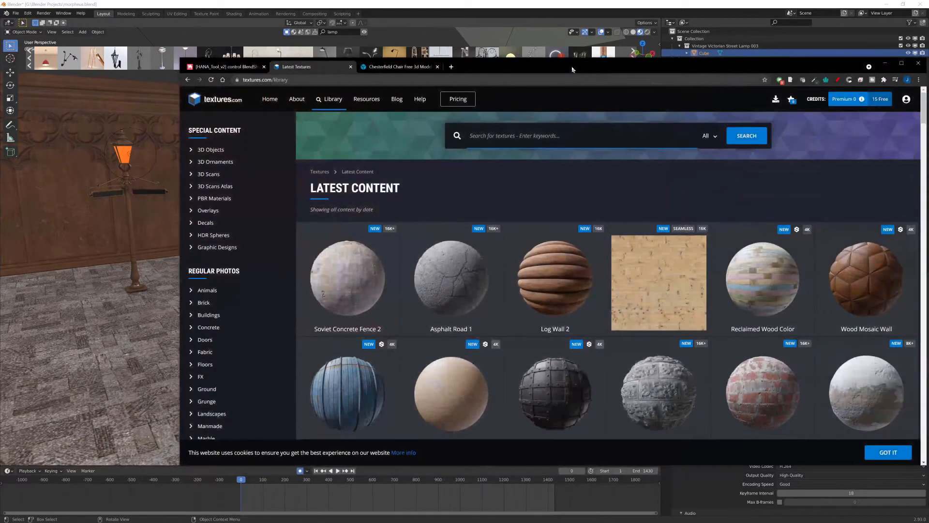
{"action": "left_click", "coordinate": [390, 68]}
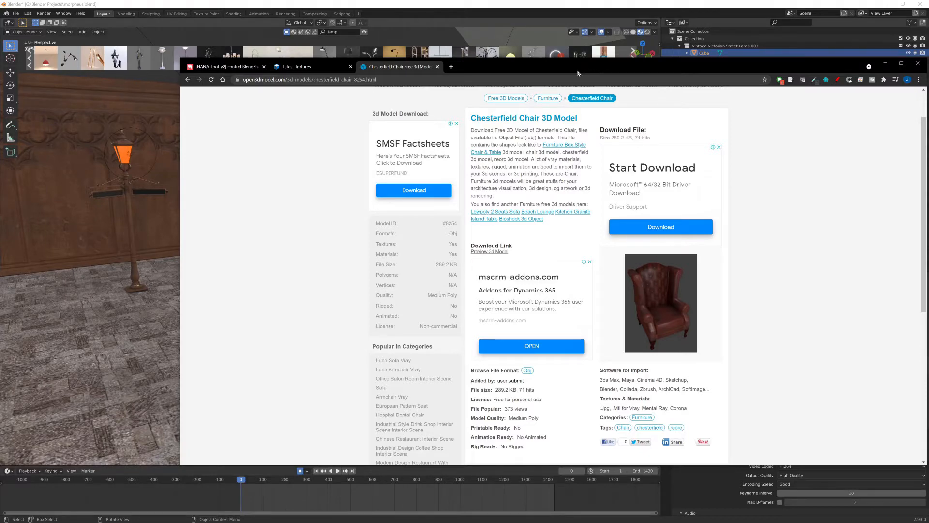
{"action": "left_click_drag", "start_coordinate": [578, 73], "coordinate": [928, 72]}
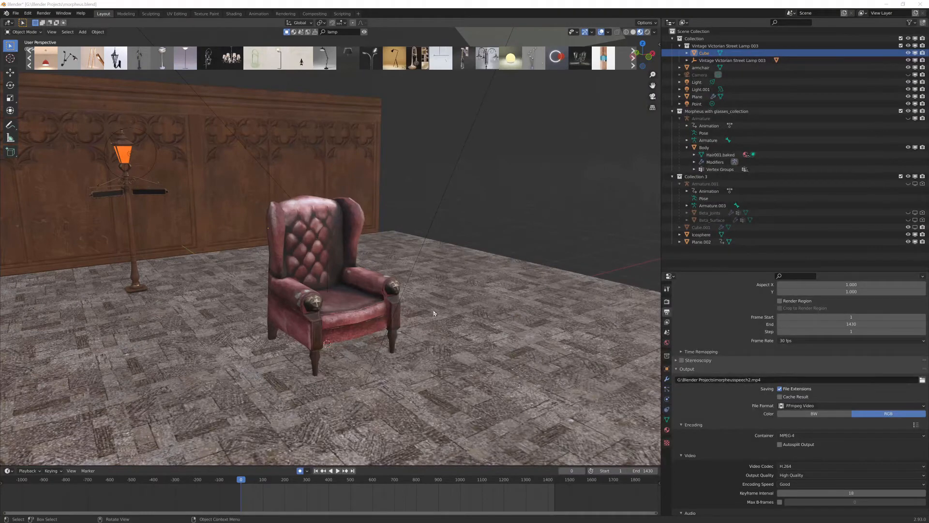
Show the hidden Cube.001 particle box in the viewport again
{"action": "scroll", "coordinate": [431, 311], "scroll_direction": "down", "scroll_amount": 5}
{"action": "scroll", "coordinate": [417, 300], "scroll_direction": "up", "scroll_amount": 3}
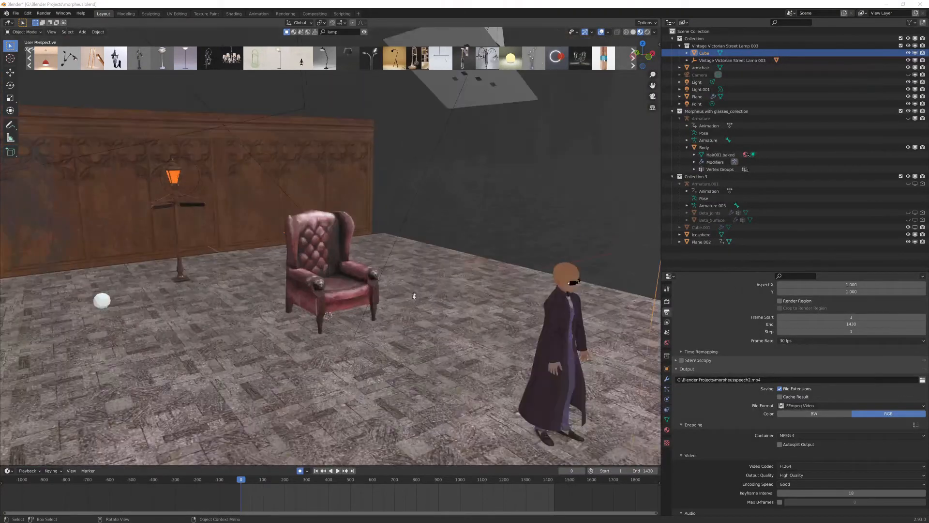
{"action": "left_click", "coordinate": [908, 227]}
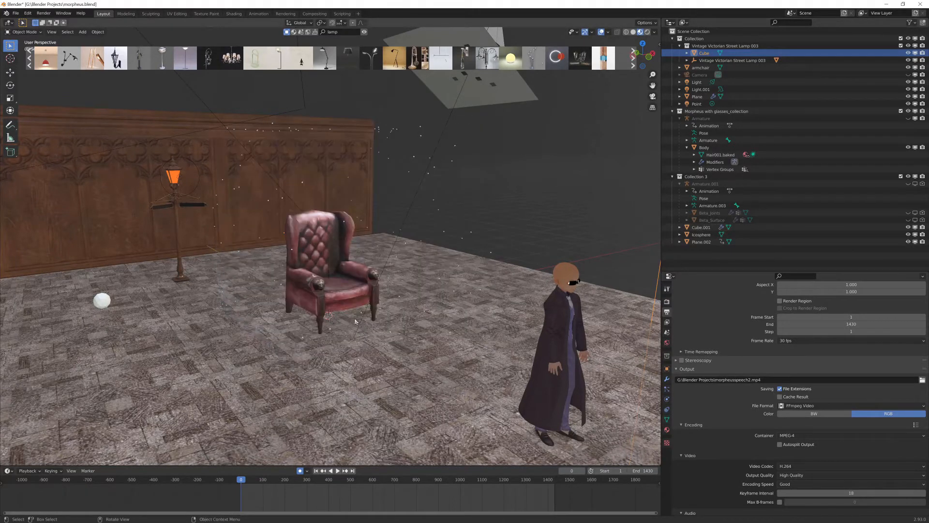
Select the Cube.001 particle box around the armchair and view its outline in the room
{"action": "scroll", "coordinate": [243, 201], "scroll_direction": "up", "scroll_amount": 3}
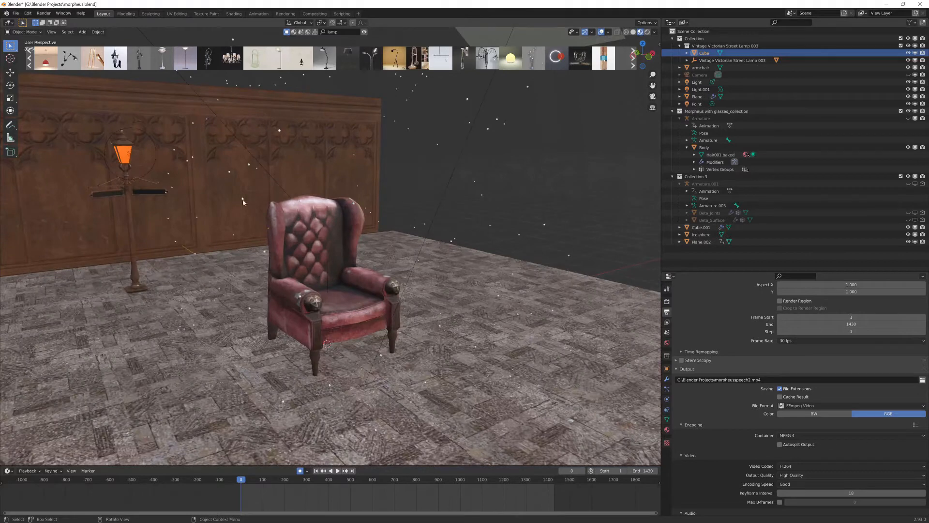
{"action": "left_click", "coordinate": [230, 175]}
{"action": "scroll", "coordinate": [387, 237], "scroll_direction": "down", "scroll_amount": 5}
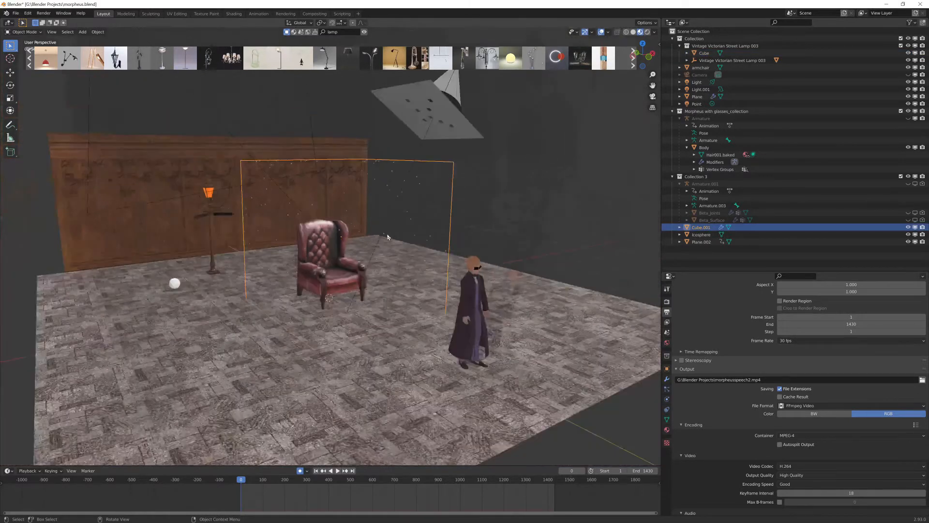
{"action": "scroll", "coordinate": [358, 242], "scroll_direction": "up", "scroll_amount": 3}
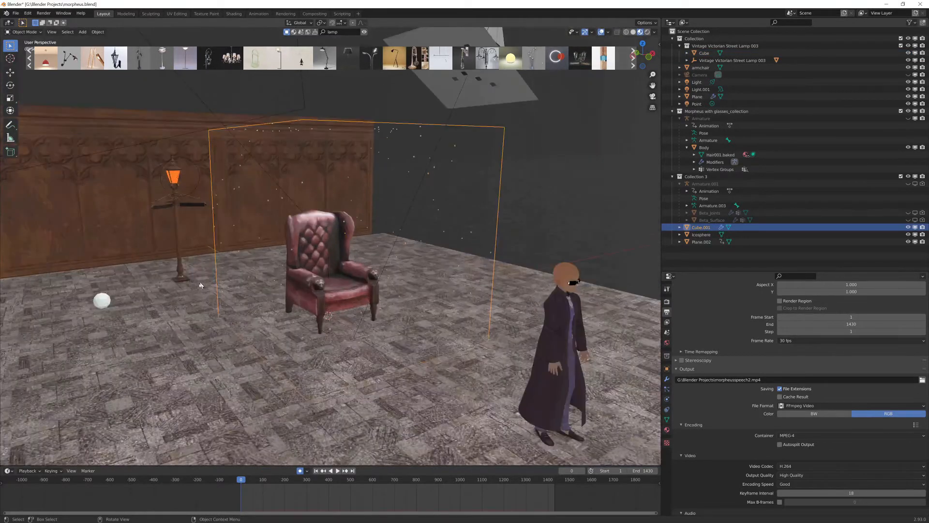
Select the small white icosphere on the floor and fly in to view it up close
{"action": "left_click", "coordinate": [102, 305]}
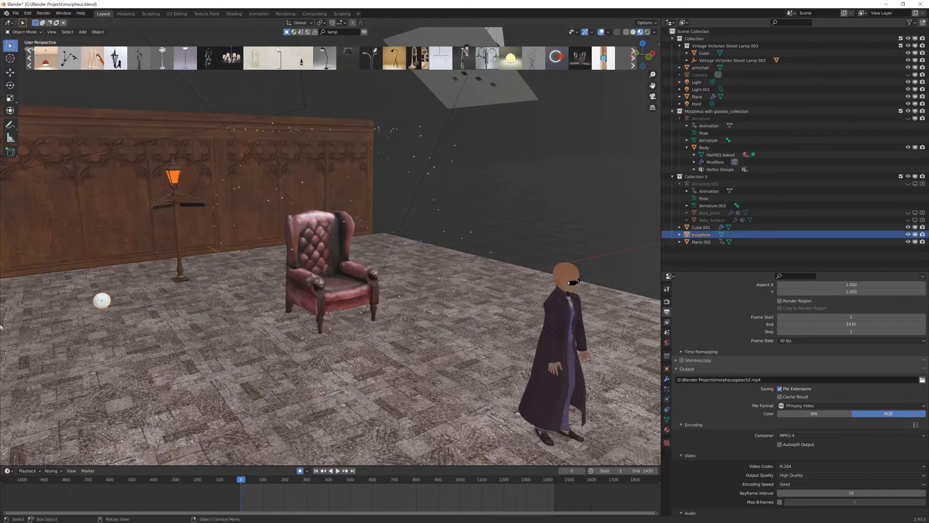
{"action": "key", "text": "shift+grave"}
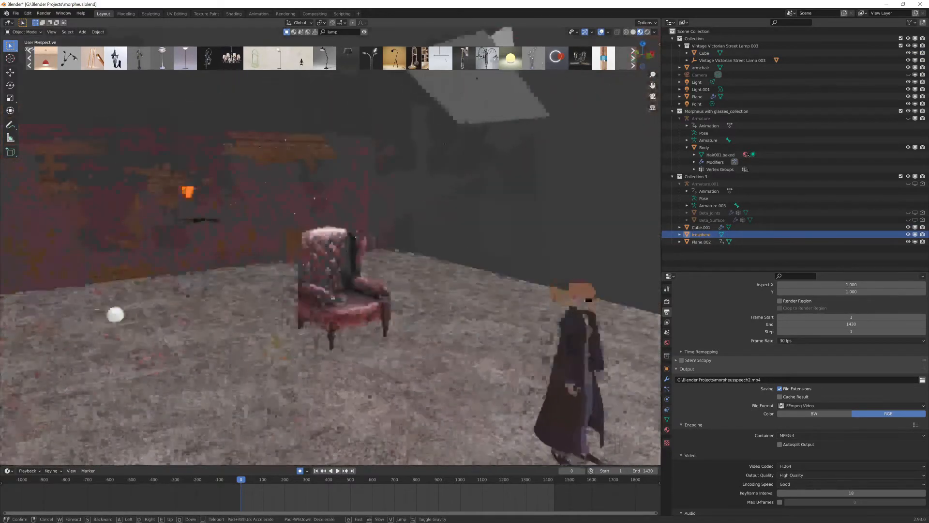
{"action": "key", "text": "w"}
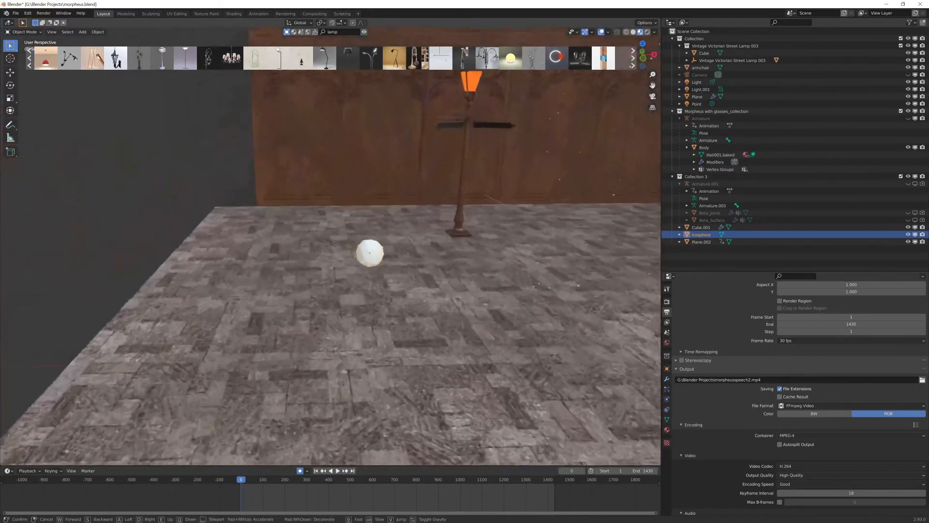
{"action": "left_click", "coordinate": [353, 234]}
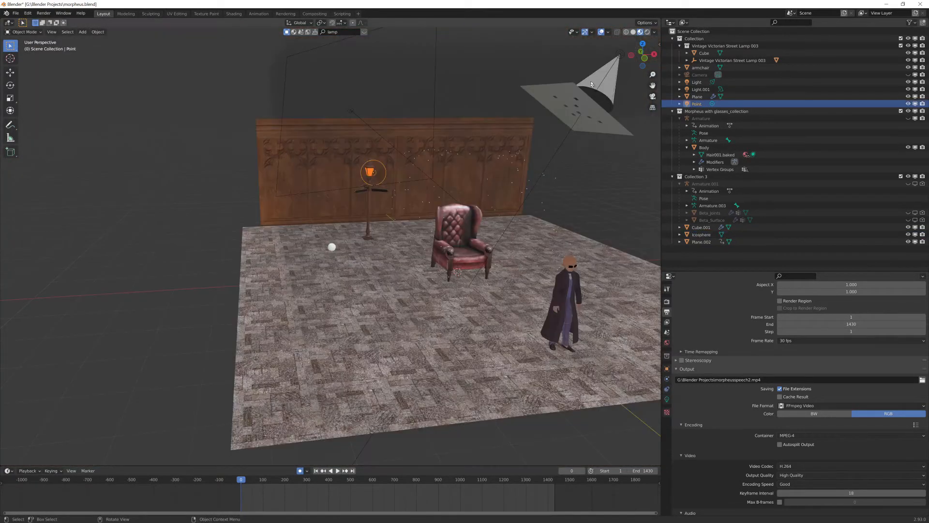
Select the spot light above the perforated plane and show its light settings
{"action": "left_click", "coordinate": [600, 82]}
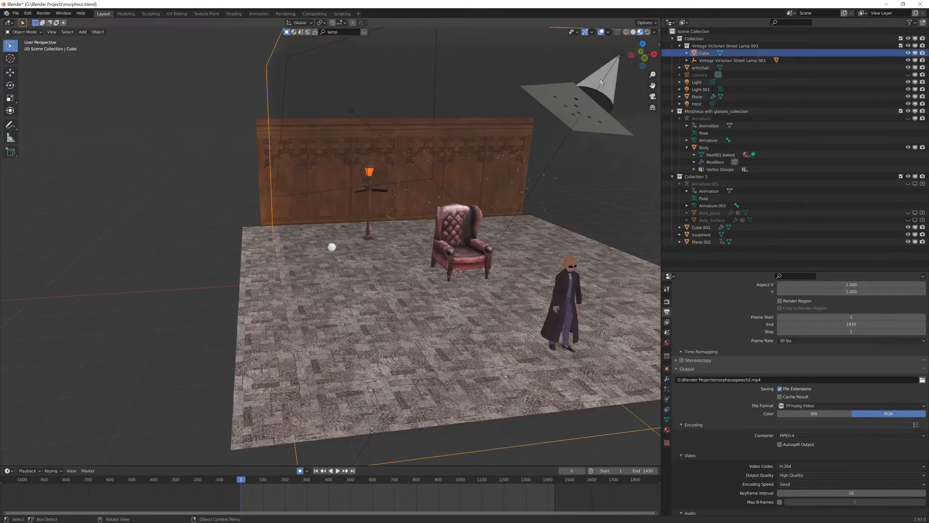
{"action": "left_click", "coordinate": [600, 96]}
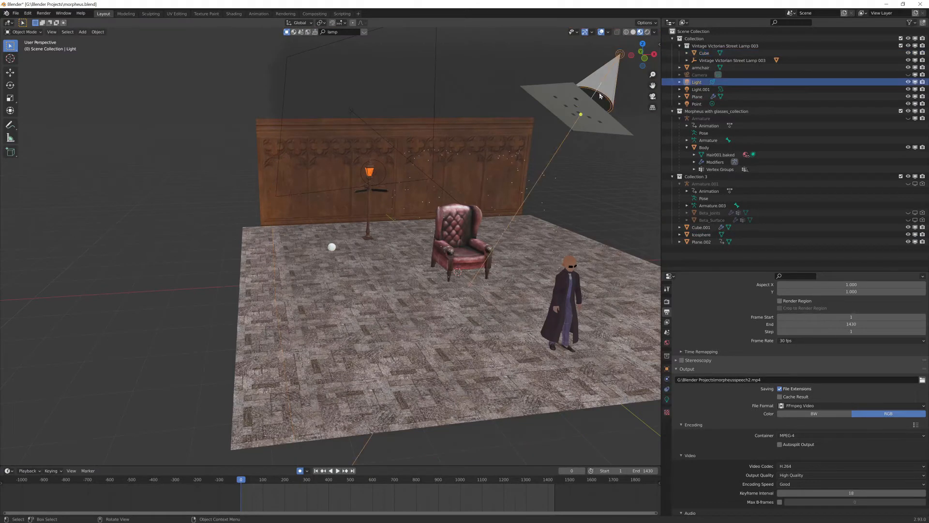
{"action": "scroll", "coordinate": [739, 294], "scroll_direction": "up", "scroll_amount": 2}
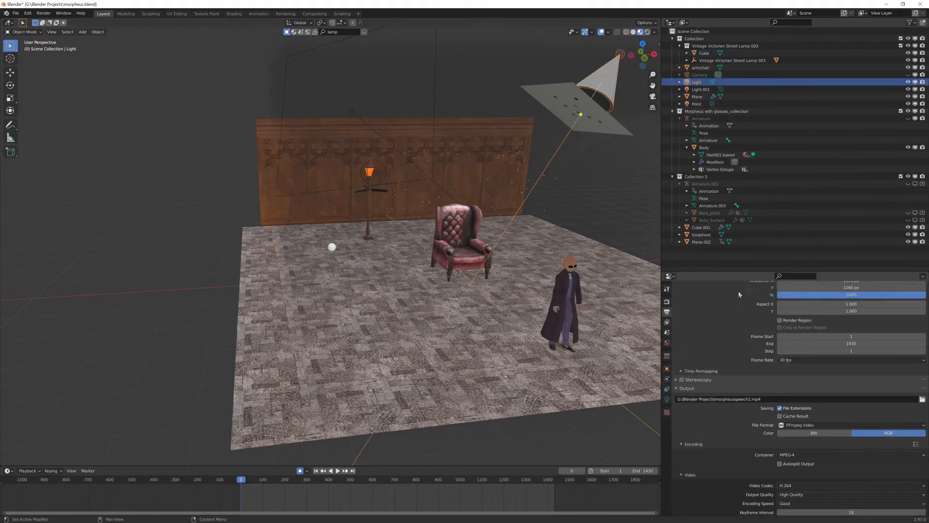
{"action": "left_click", "coordinate": [667, 399]}
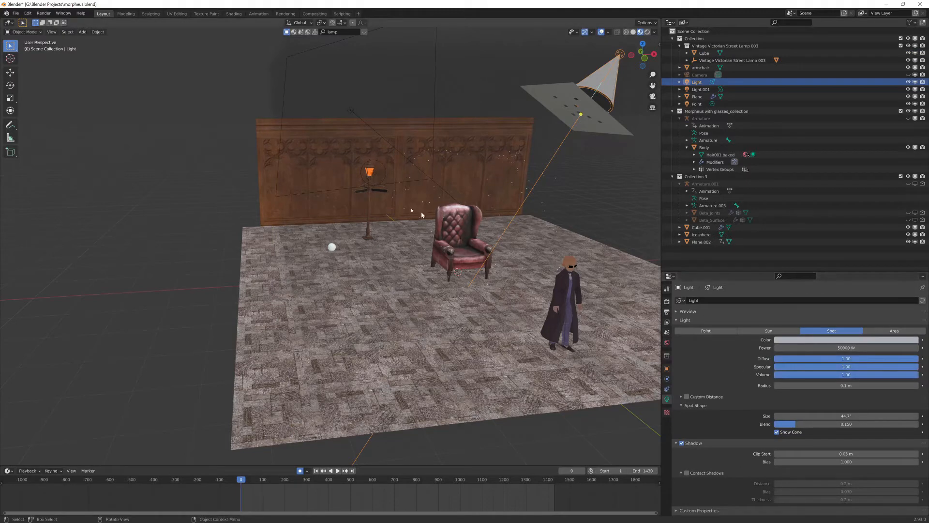
Select the large Cube enclosing the whole room and examine its extent around the scene
{"action": "left_click", "coordinate": [285, 81]}
{"action": "scroll", "coordinate": [300, 109], "scroll_direction": "down", "scroll_amount": 4}
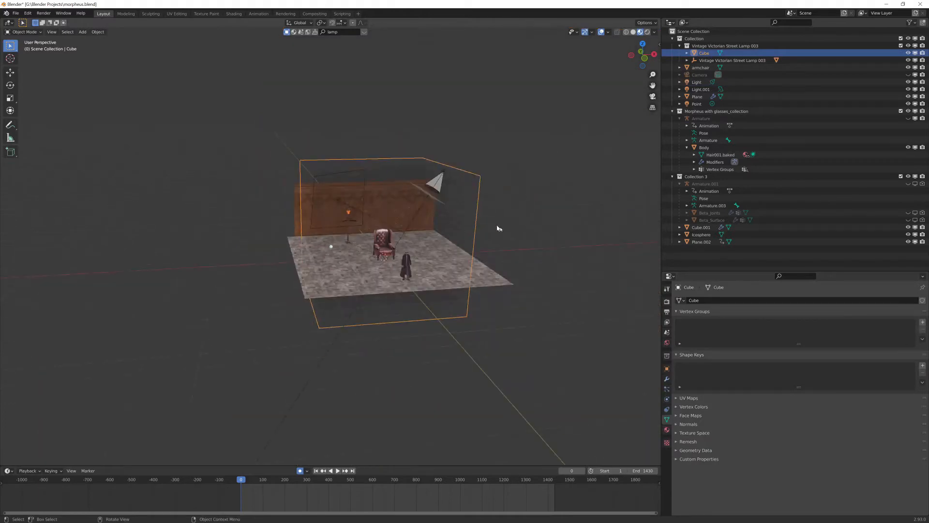
{"action": "scroll", "coordinate": [503, 237], "scroll_direction": "up", "scroll_amount": 2}
{"action": "middle_click_drag", "start_coordinate": [508, 240], "coordinate": [474, 229], "text": "shift"}
{"action": "scroll", "coordinate": [445, 217], "scroll_direction": "up", "scroll_amount": 5}
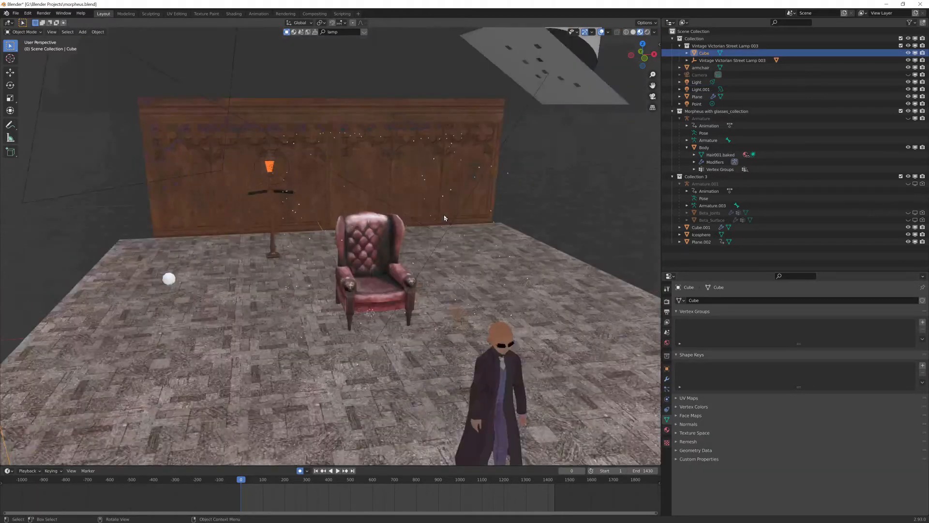
{"action": "scroll", "coordinate": [443, 216], "scroll_direction": "down", "scroll_amount": 3}
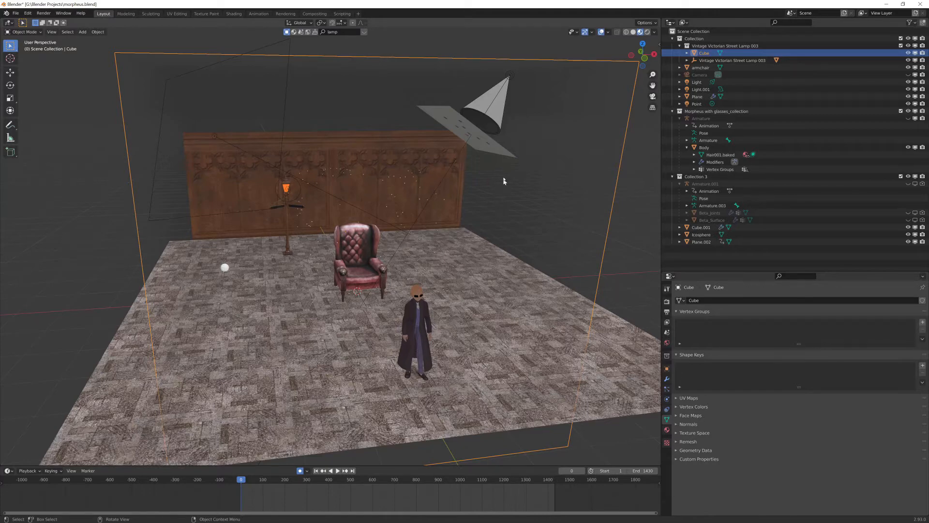
{"action": "scroll", "coordinate": [535, 182], "scroll_direction": "up", "scroll_amount": 3}
{"action": "scroll", "coordinate": [535, 182], "scroll_direction": "down", "scroll_amount": 4}
Select the perforated plane under the spot light and frame it to inspect its holes
{"action": "middle_click_drag", "start_coordinate": [510, 191], "coordinate": [264, 248]}
{"action": "left_click", "coordinate": [409, 228]}
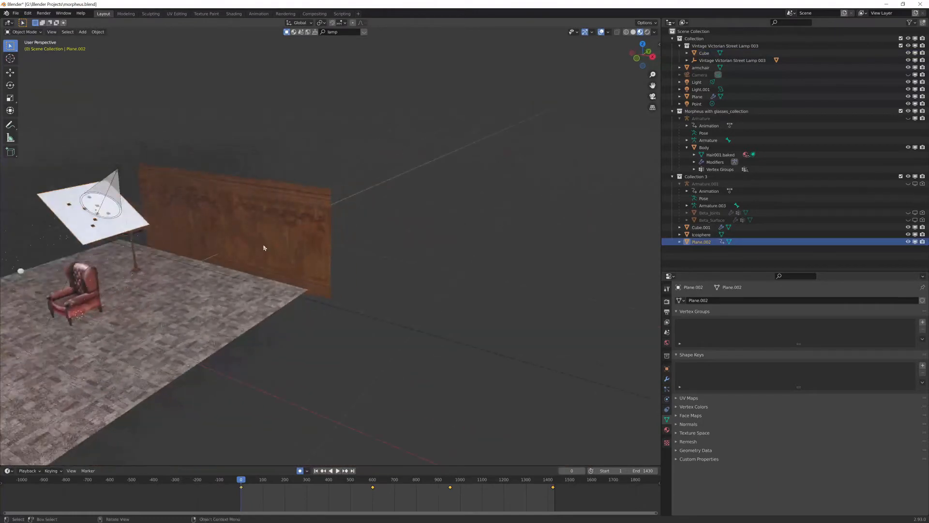
{"action": "key", "text": "KP_Decimal"}
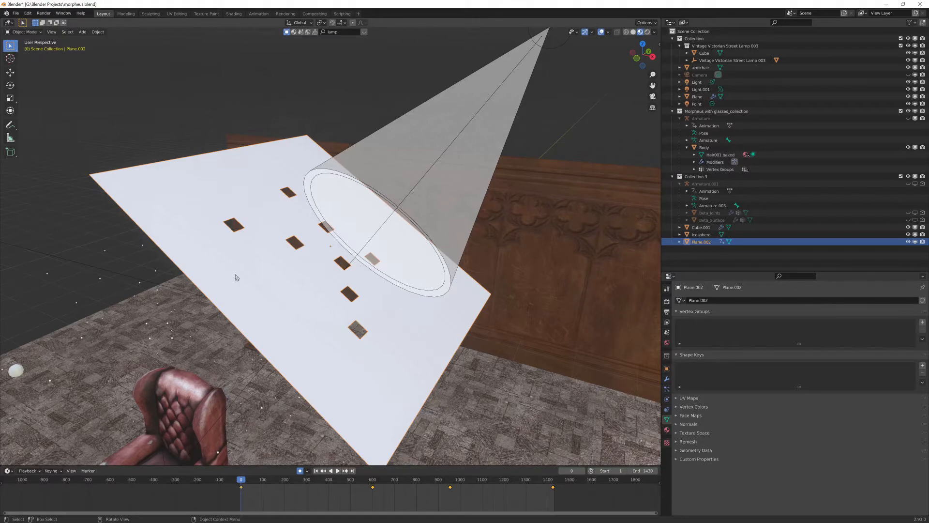
{"action": "scroll", "coordinate": [237, 278], "scroll_direction": "down", "scroll_amount": 5}
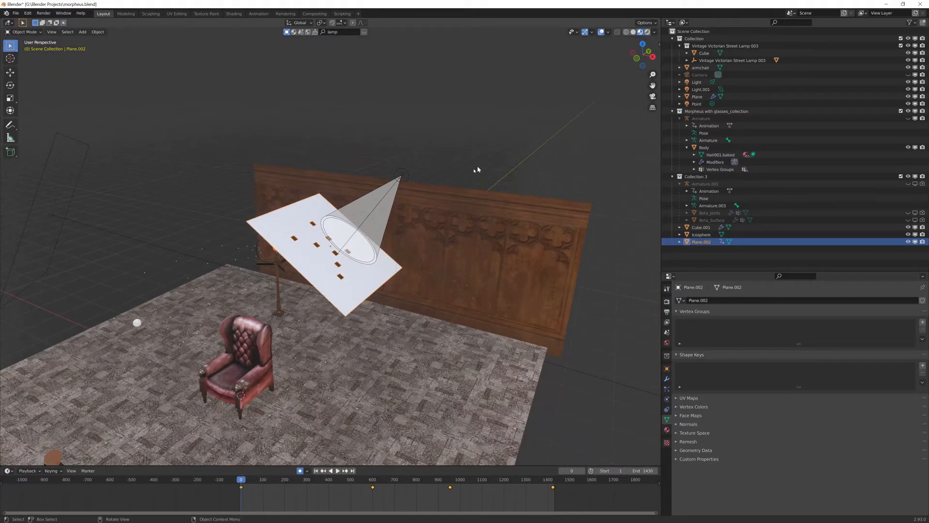
Switch the viewport to rendered shading and examine the light beams cast through the perforated plane from several angles
{"action": "left_click", "coordinate": [648, 32]}
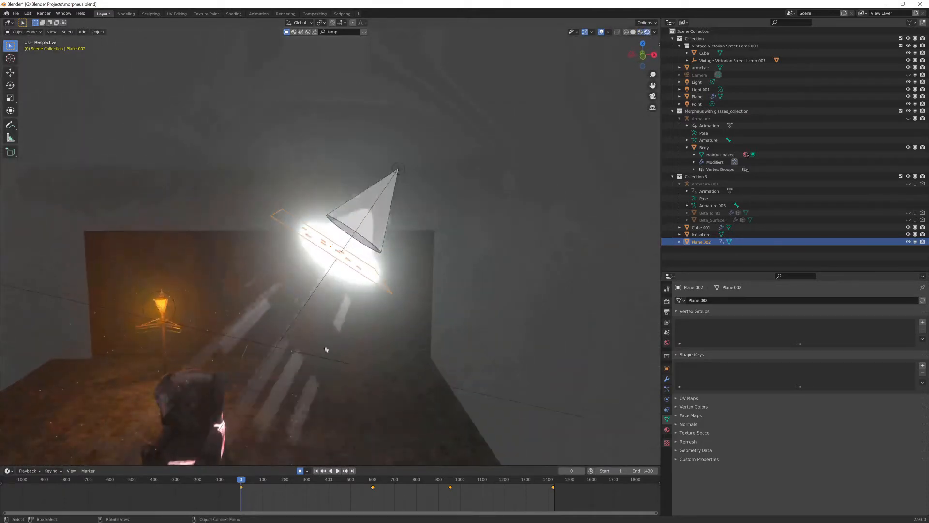
{"action": "middle_click_drag", "start_coordinate": [326, 349], "coordinate": [420, 161]}
{"action": "scroll", "coordinate": [451, 207], "scroll_direction": "up", "scroll_amount": 3}
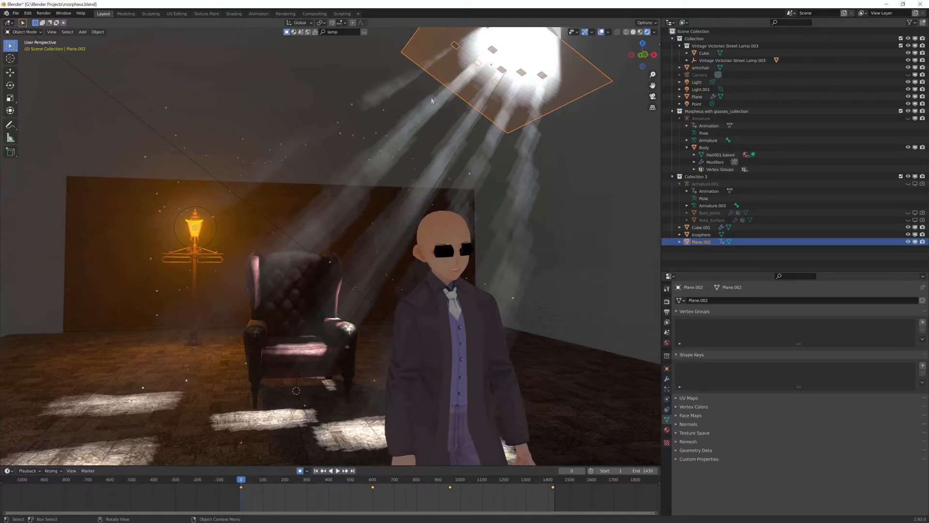
{"action": "scroll", "coordinate": [425, 186], "scroll_direction": "down", "scroll_amount": 3}
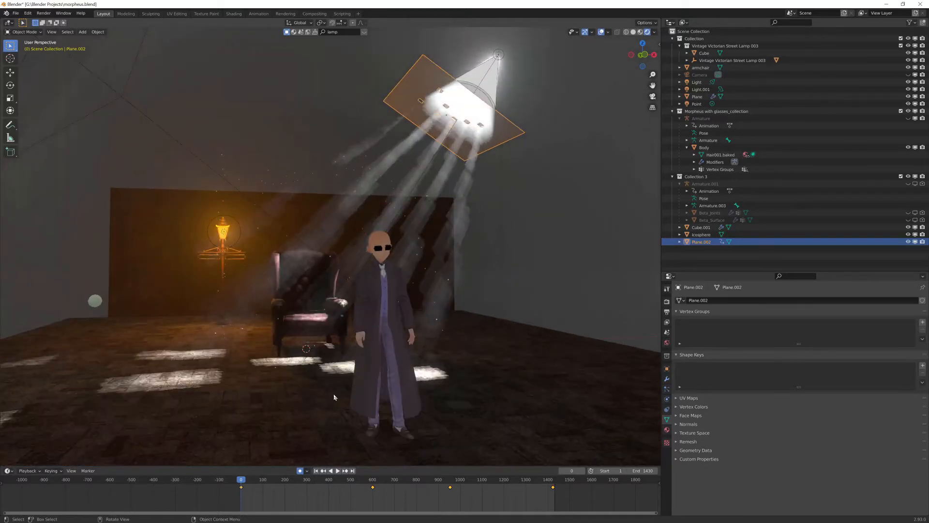
{"action": "left_click", "coordinate": [422, 82]}
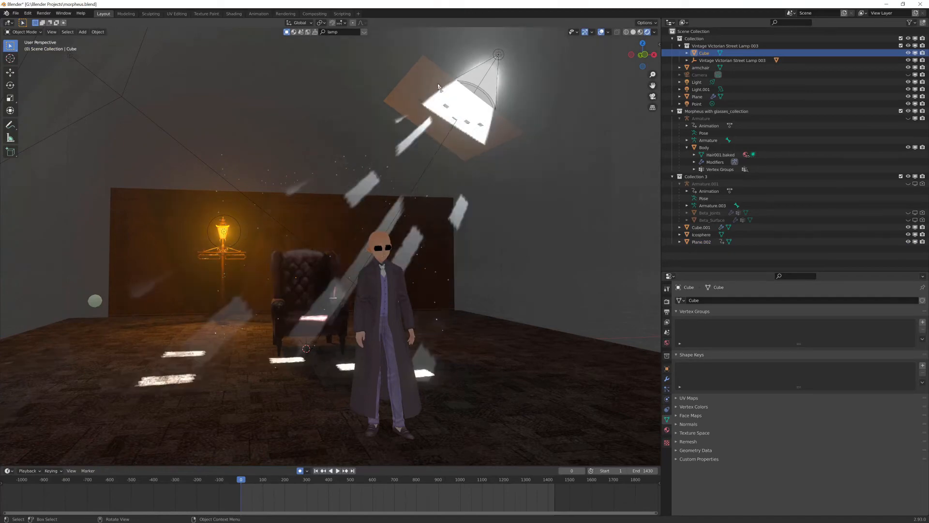
{"action": "scroll", "coordinate": [537, 145], "scroll_direction": "down", "scroll_amount": 4}
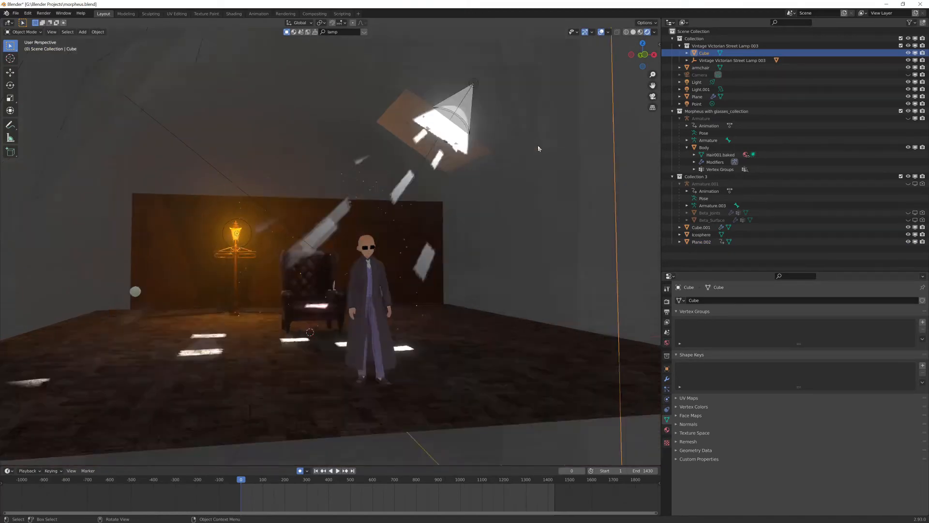
{"action": "mouse_move", "coordinate": [535, 149]}
{"action": "middle_mouse_down"}
{"action": "mouse_move", "coordinate": [485, 177]}
{"action": "mouse_move", "coordinate": [572, 278]}
{"action": "middle_mouse_up"}
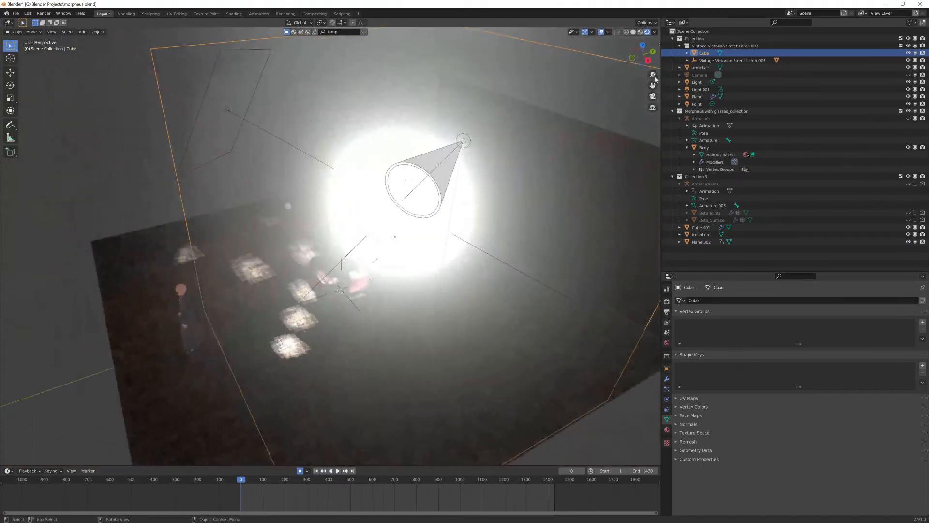
Return the viewport to Material Preview shading and select the perforated plane to inspect its keyframes at frame 0
{"action": "left_click", "coordinate": [639, 32]}
{"action": "left_click", "coordinate": [387, 253]}
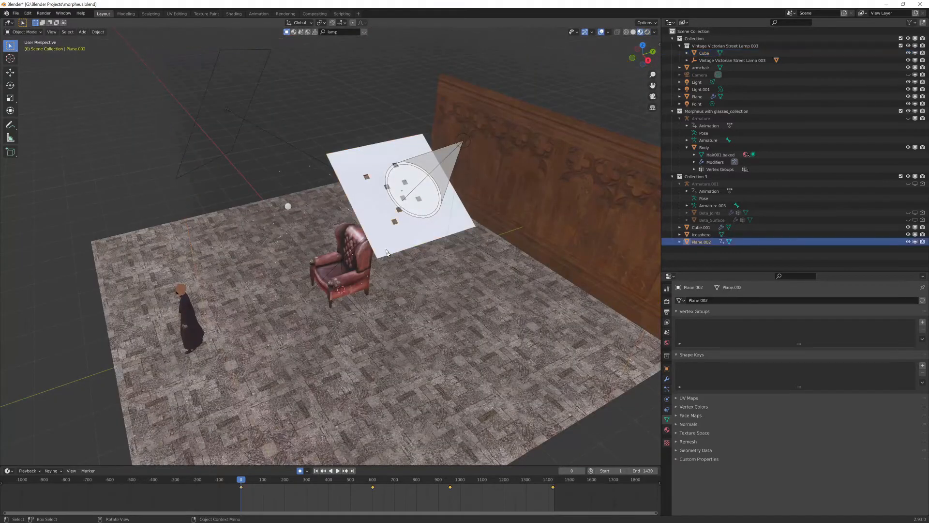
{"action": "middle_click_drag", "start_coordinate": [387, 253], "coordinate": [277, 400]}
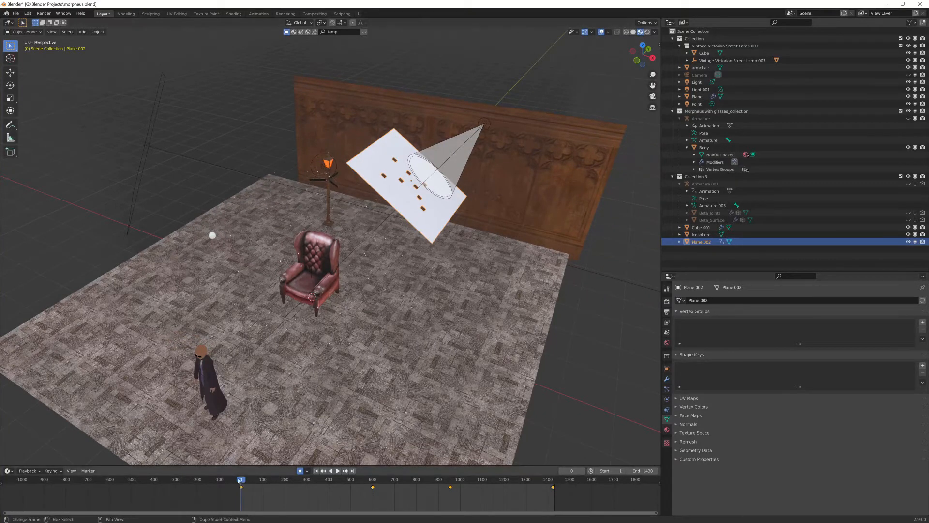
{"action": "mouse_move", "coordinate": [240, 483]}
{"action": "left_mouse_down"}
{"action": "mouse_move", "coordinate": [457, 481]}
{"action": "mouse_move", "coordinate": [496, 465]}
{"action": "mouse_move", "coordinate": [550, 462]}
{"action": "mouse_move", "coordinate": [549, 476]}
{"action": "mouse_move", "coordinate": [241, 484]}
{"action": "left_mouse_up"}
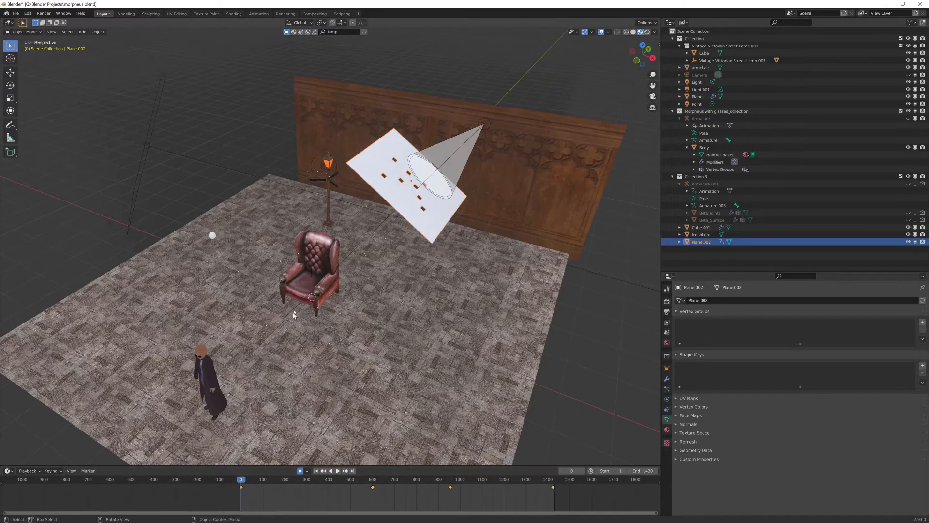
Select the Light.001 area light beside the room and examine its placement relative to the armchair and character
{"action": "scroll", "coordinate": [321, 320], "scroll_direction": "down", "scroll_amount": 1}
{"action": "middle_click_drag", "start_coordinate": [325, 321], "coordinate": [442, 306]}
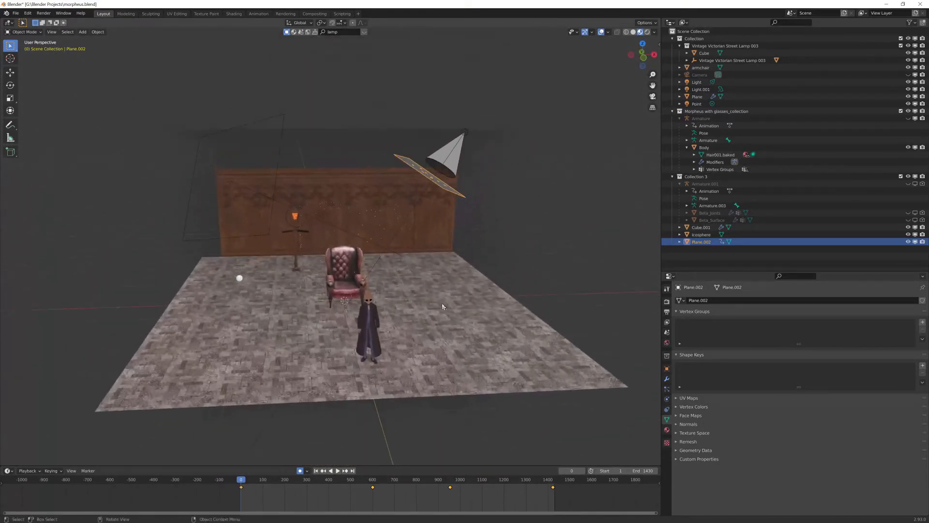
{"action": "left_click", "coordinate": [267, 236]}
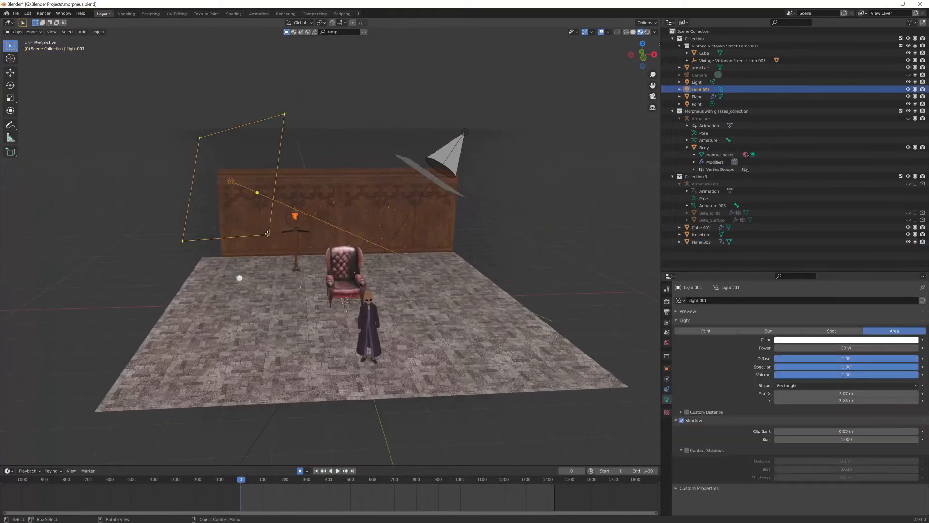
{"action": "scroll", "coordinate": [309, 237], "scroll_direction": "up", "scroll_amount": 2}
{"action": "middle_click_drag", "start_coordinate": [341, 256], "coordinate": [316, 277]}
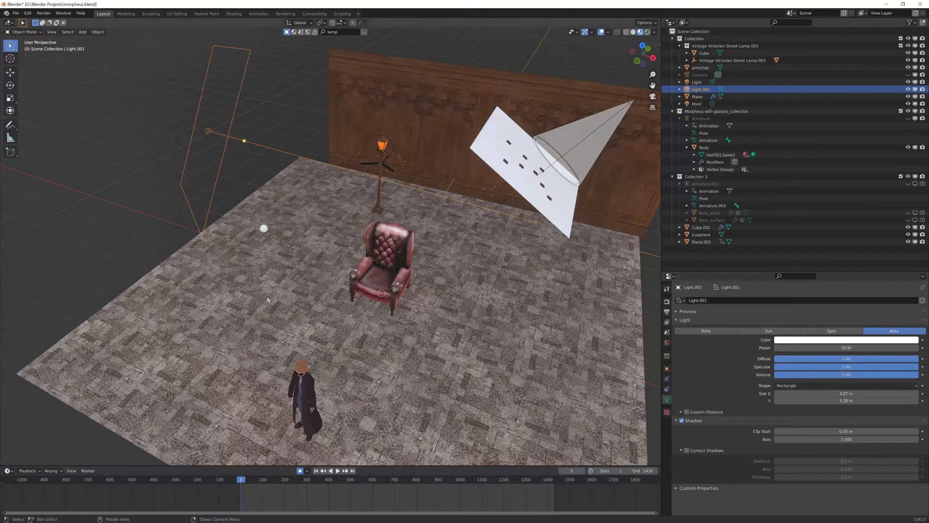
{"action": "middle_click_drag", "start_coordinate": [296, 322], "coordinate": [317, 112]}
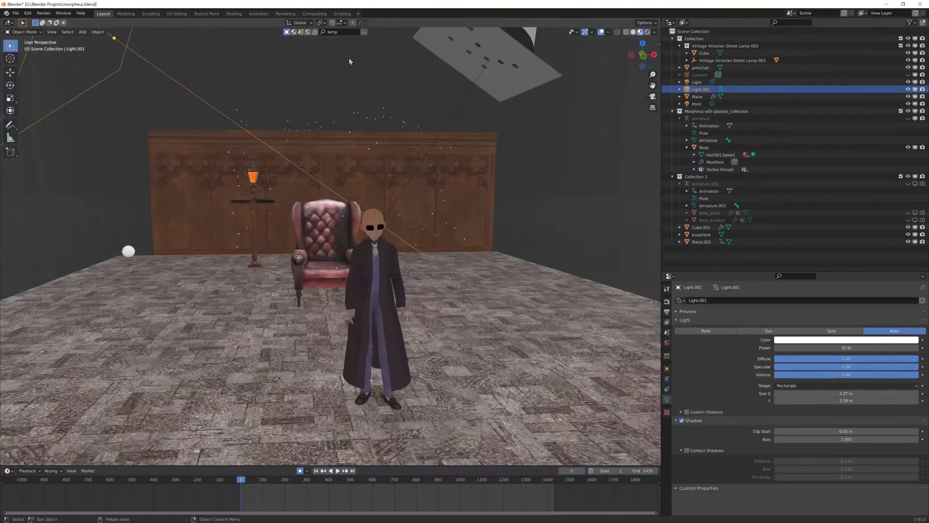
{"action": "scroll", "coordinate": [386, 279], "scroll_direction": "up", "scroll_amount": 2}
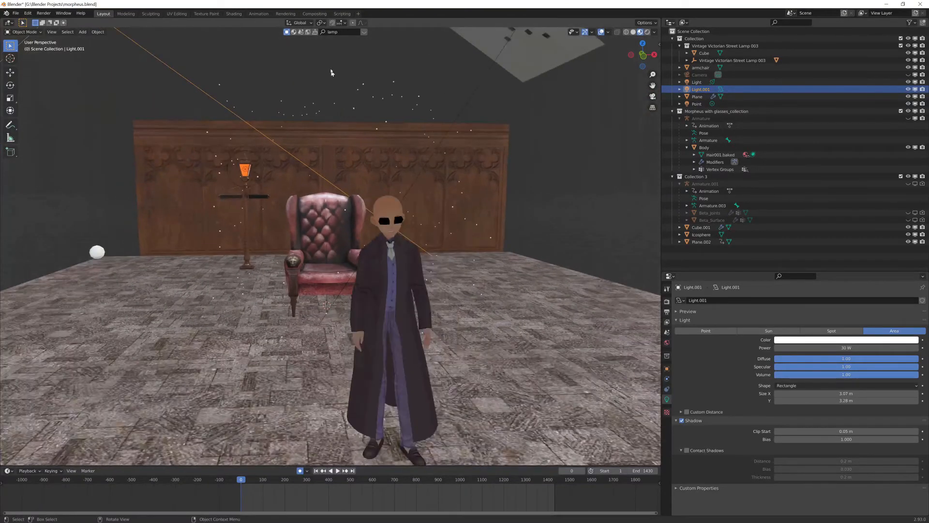
Show the compositing node setup, render the current frame, and reposition the render window over the node editor
{"action": "left_click", "coordinate": [315, 14]}
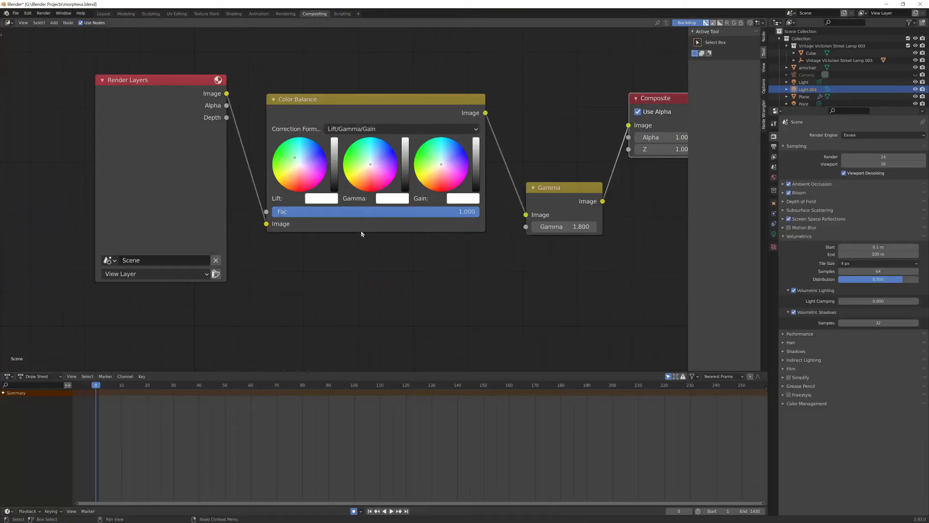
{"action": "scroll", "coordinate": [363, 232], "scroll_direction": "down", "scroll_amount": 2}
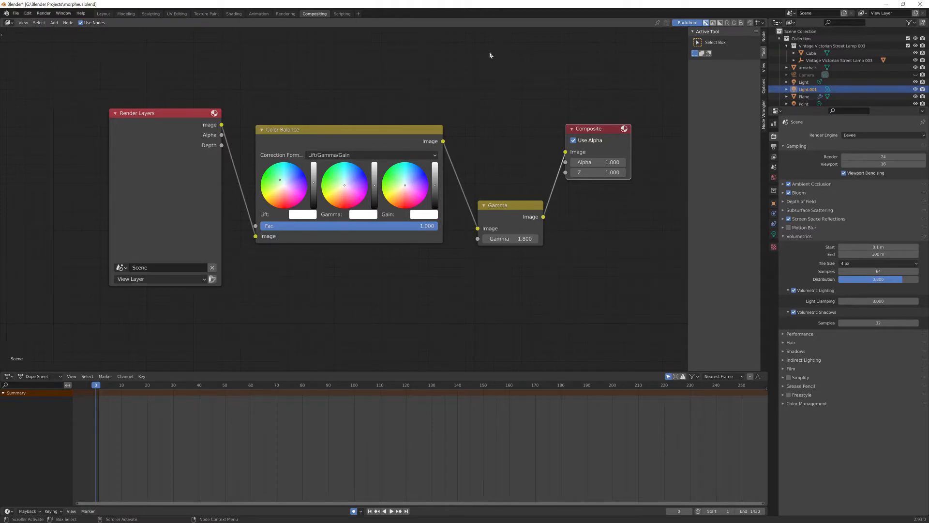
{"action": "key", "text": "F12"}
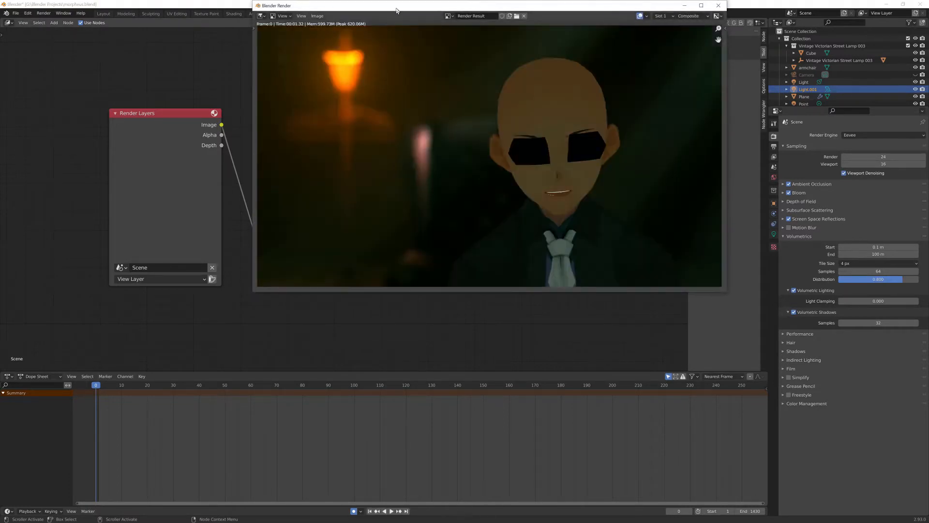
{"action": "left_click_drag", "start_coordinate": [397, 11], "coordinate": [360, 47]}
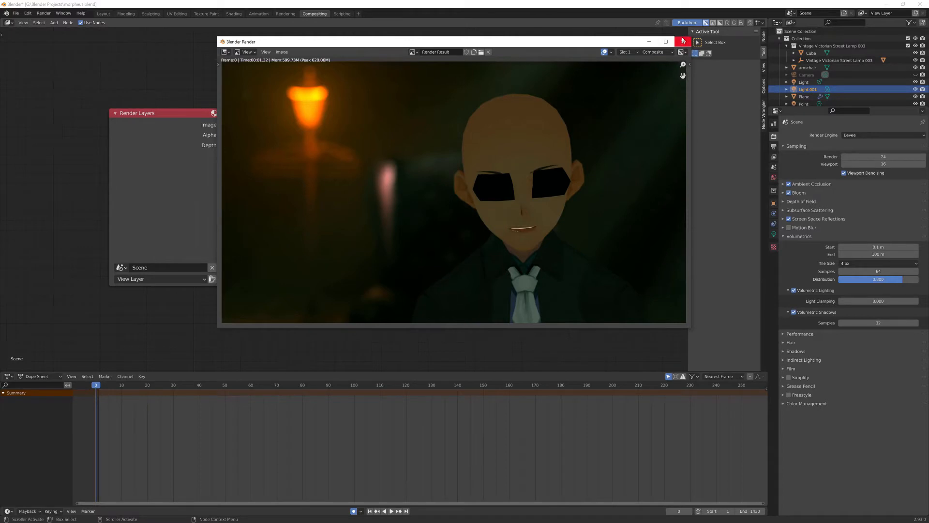
Link the Color Balance image output directly to the Composite node, bypassing Gamma, and render the current frame to compare
{"action": "left_click", "coordinate": [684, 42]}
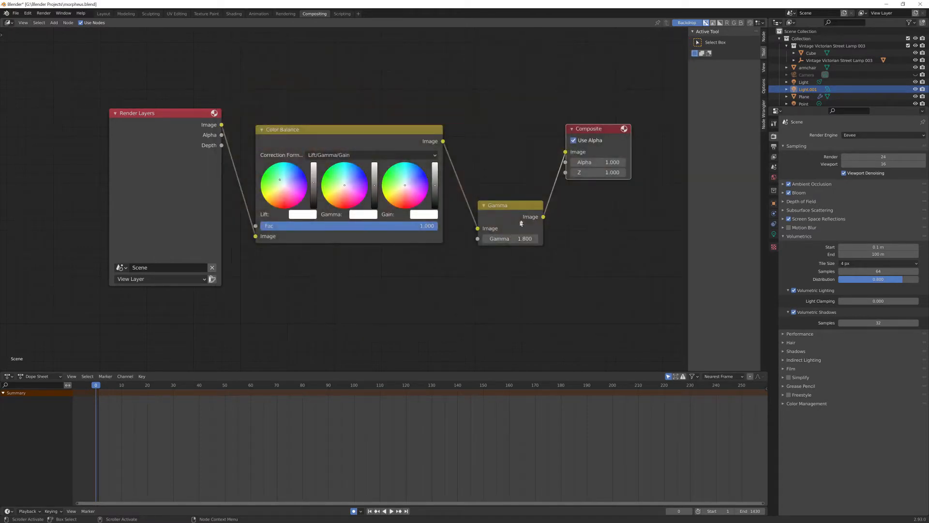
{"action": "left_click_drag", "start_coordinate": [443, 141], "coordinate": [566, 153]}
{"action": "key", "text": "F12"}
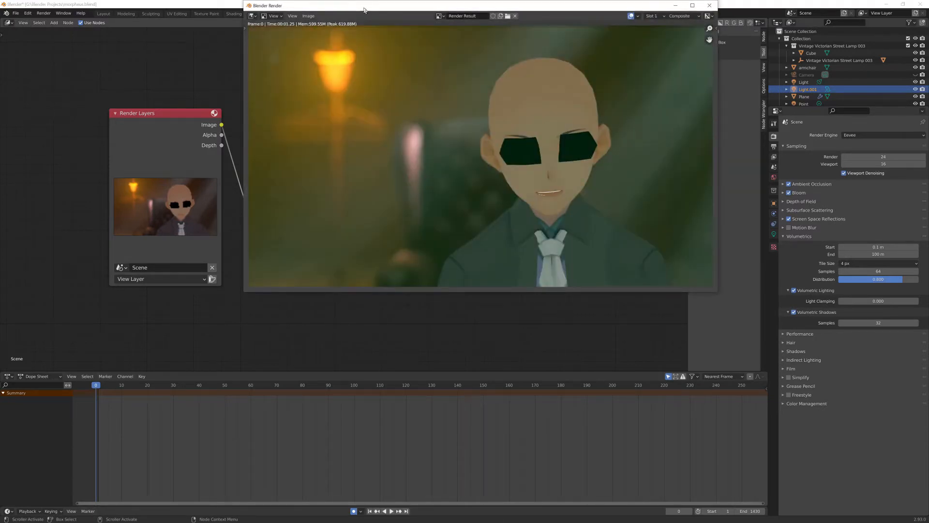
{"action": "left_click_drag", "start_coordinate": [364, 10], "coordinate": [343, 40]}
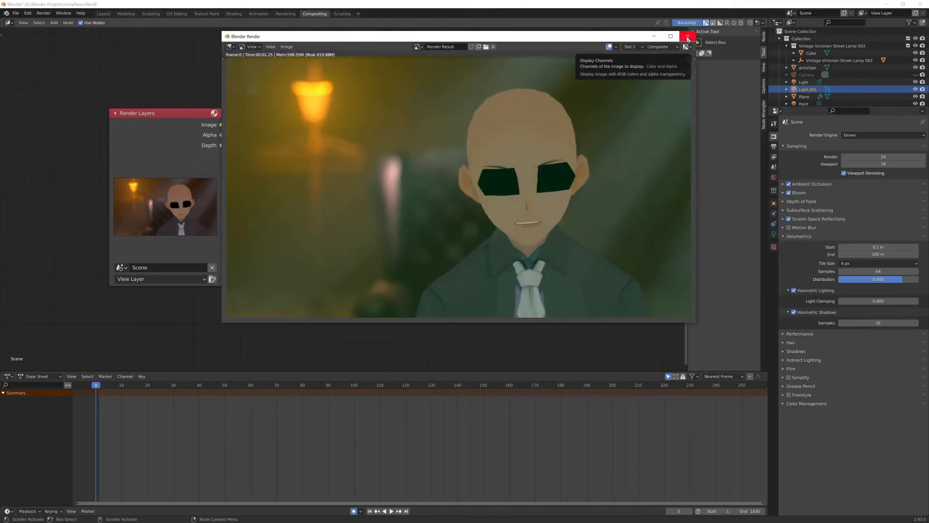
{"action": "left_click", "coordinate": [687, 37]}
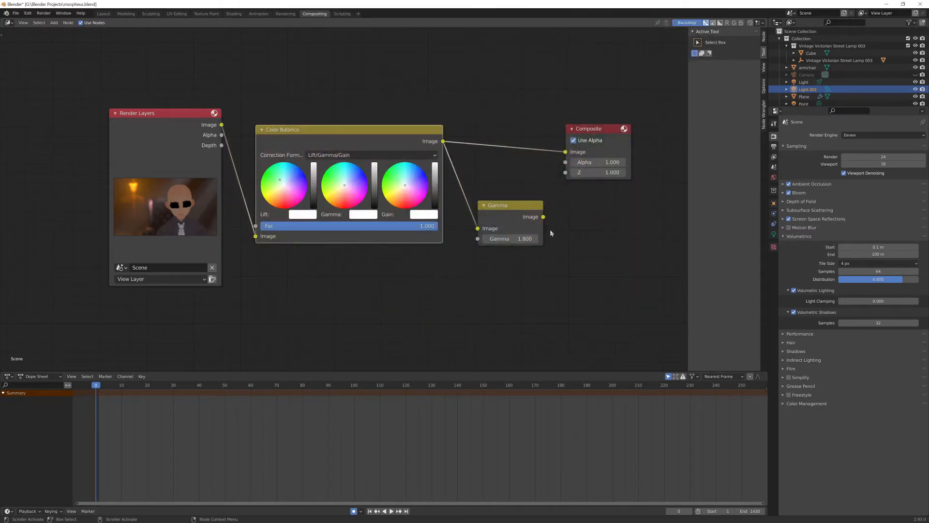
Reconnect the Gamma node's image output to the Composite node's image input
{"action": "left_click_drag", "start_coordinate": [543, 216], "coordinate": [565, 152]}
{"action": "left_click", "coordinate": [511, 117]}
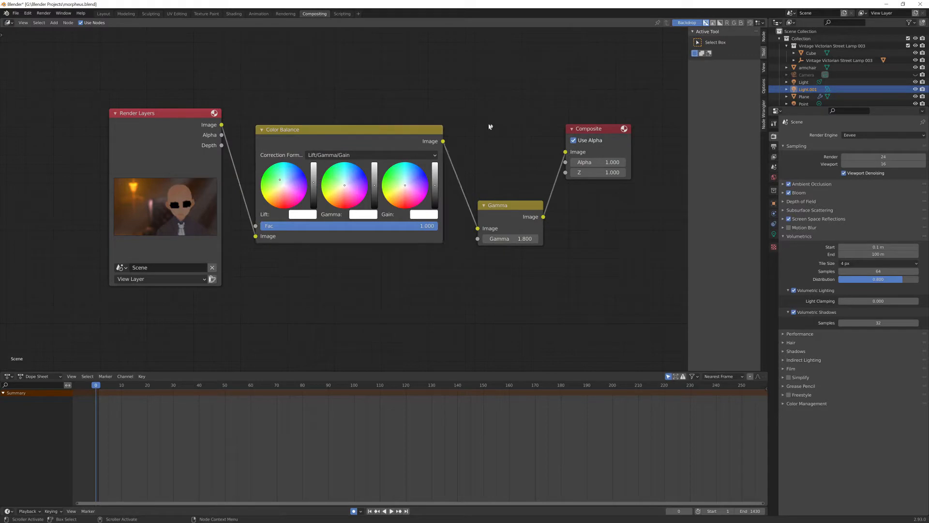
Return to the Layout workspace, show the Eevee render settings, and render frame 1412
{"action": "left_click", "coordinate": [104, 14]}
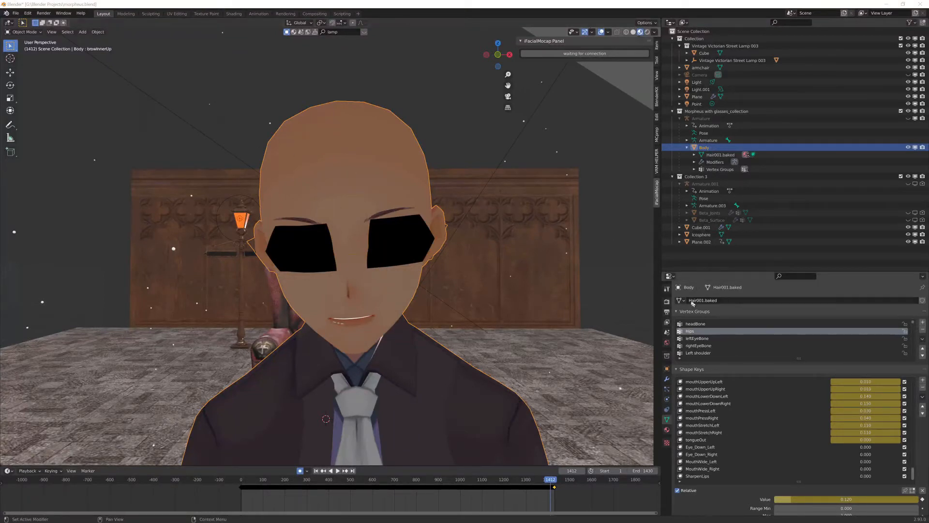
{"action": "left_click", "coordinate": [667, 302]}
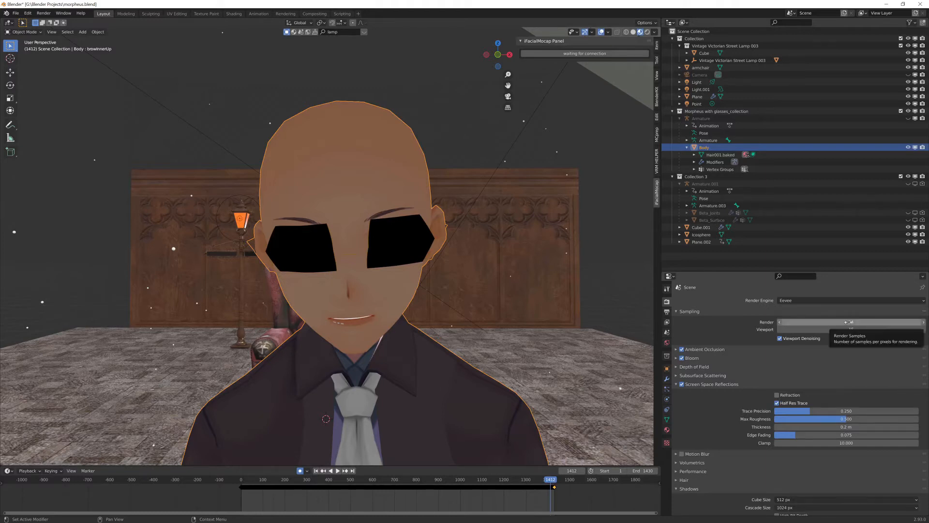
{"action": "key", "text": "F12"}
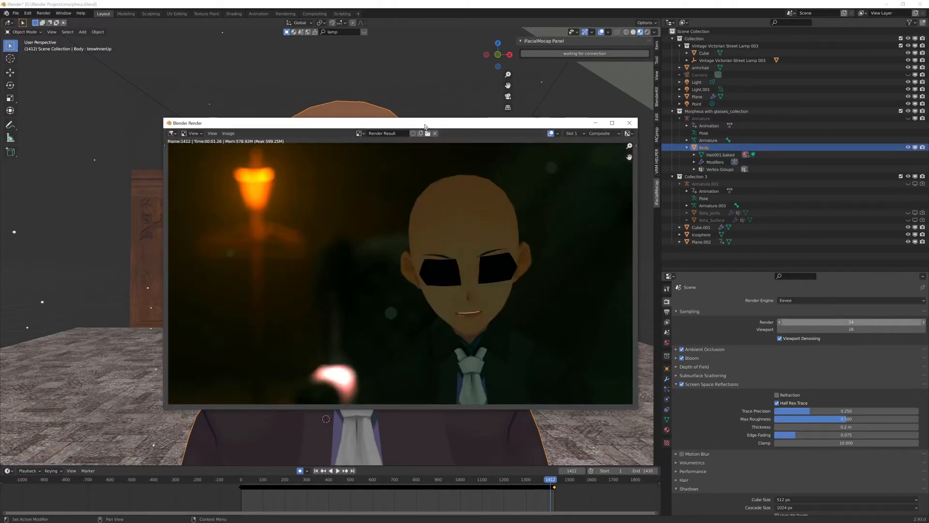
{"action": "left_click_drag", "start_coordinate": [420, 126], "coordinate": [394, 121]}
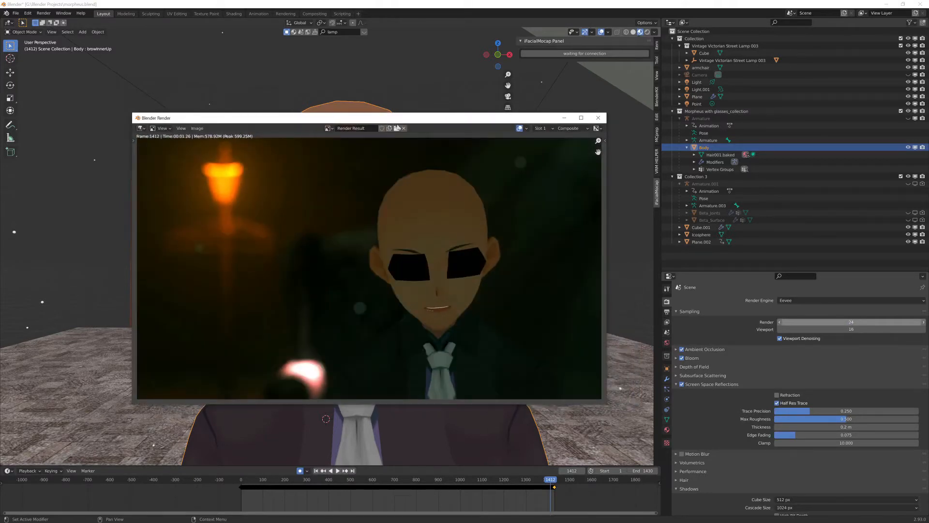
Set the render samples to 64, render frame 1412 again, and close the render window
{"action": "left_click", "coordinate": [872, 321]}
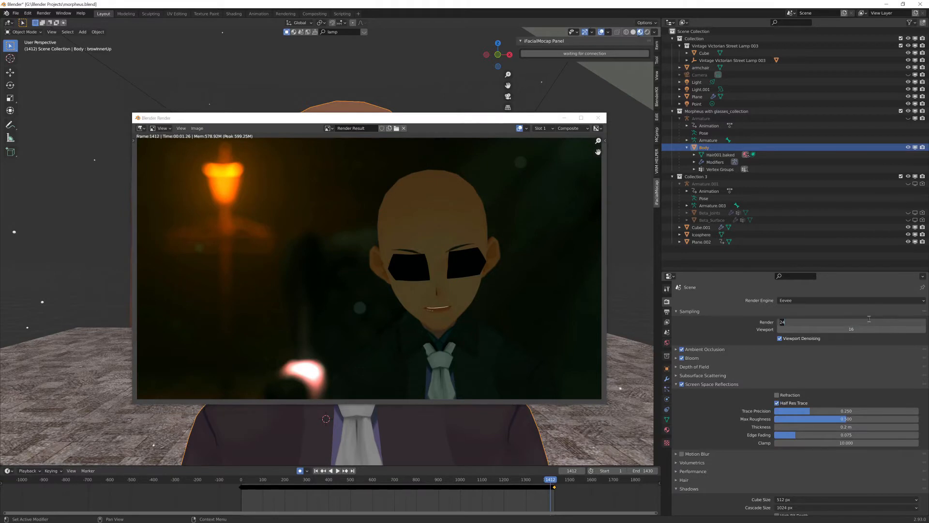
{"action": "type", "text": "6"}
{"action": "key", "text": "Return"}
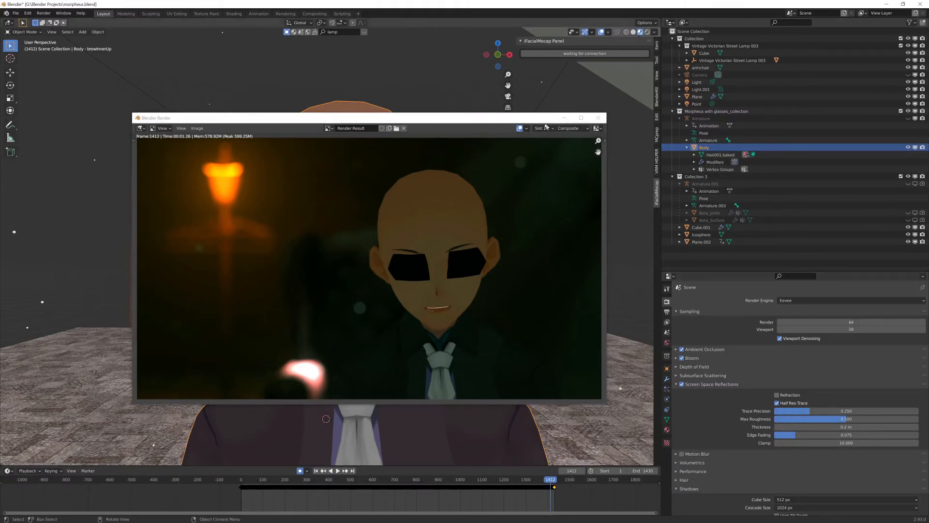
{"action": "left_click", "coordinate": [598, 118]}
{"action": "key", "text": "F12"}
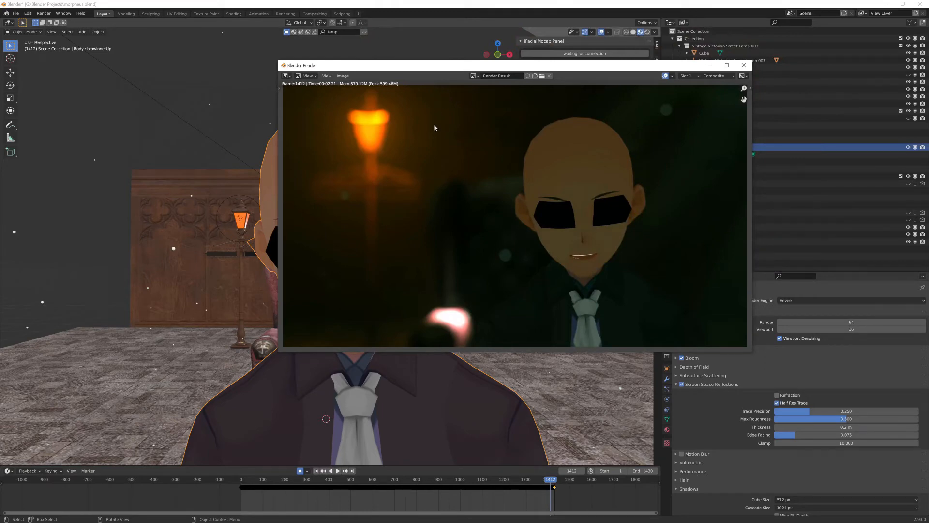
{"action": "left_click", "coordinate": [744, 65]}
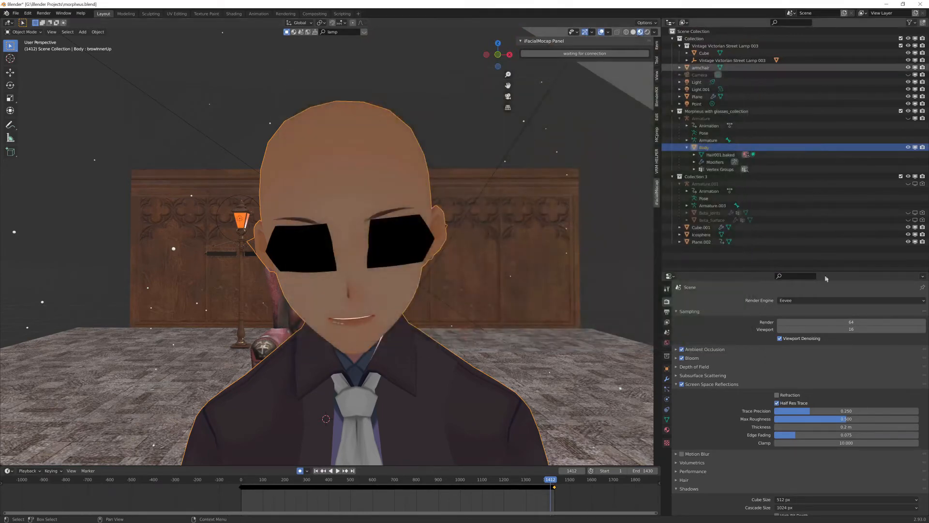
Set the render samples back to 24
{"action": "left_click", "coordinate": [868, 322]}
{"action": "type", "text": "24"}
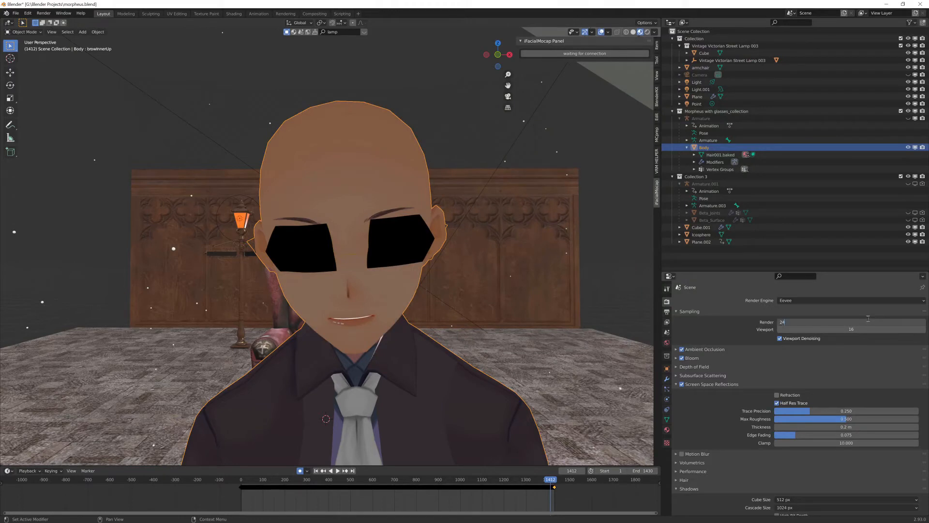
{"action": "key", "text": "Return"}
Expand the Volumetrics render settings and examine the tile size, samples, distribution, lighting and shadow options
{"action": "scroll", "coordinate": [729, 364], "scroll_direction": "down", "scroll_amount": 1}
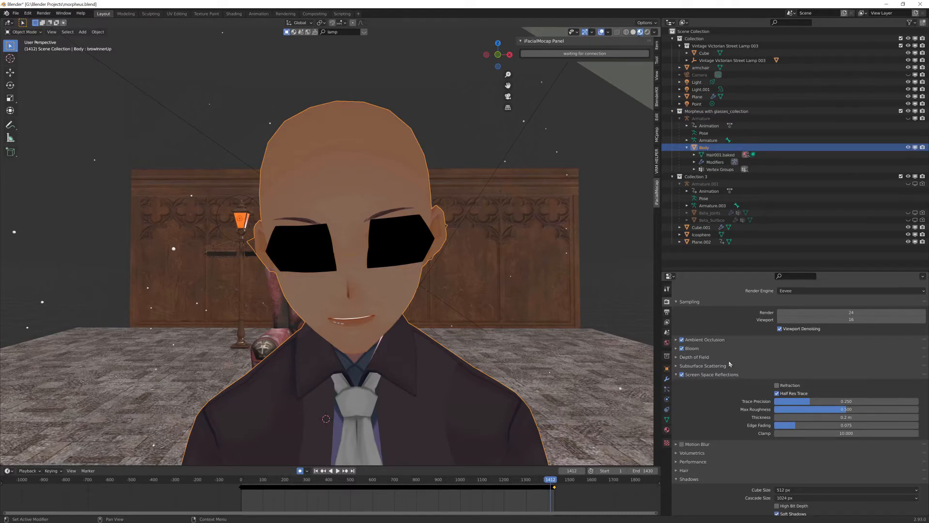
{"action": "scroll", "coordinate": [730, 368], "scroll_direction": "down", "scroll_amount": 3}
{"action": "scroll", "coordinate": [741, 386], "scroll_direction": "down", "scroll_amount": 3}
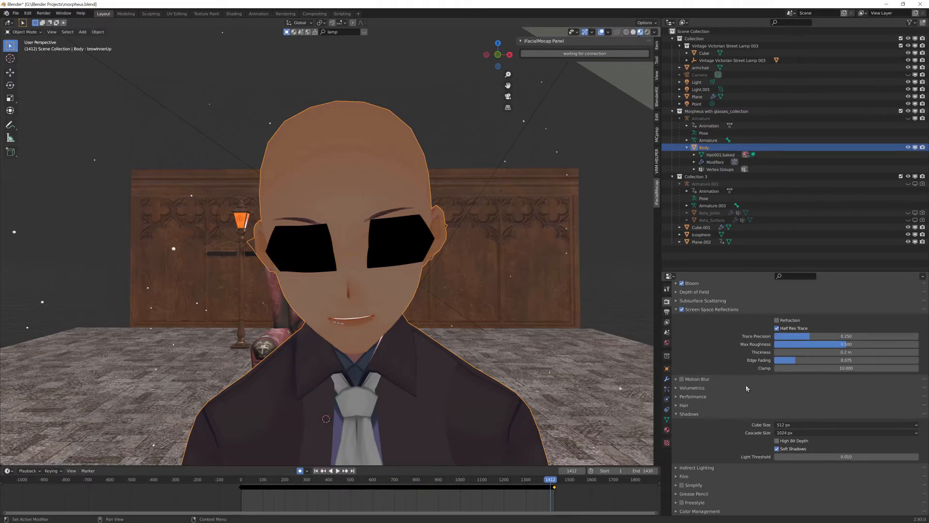
{"action": "left_click", "coordinate": [696, 388]}
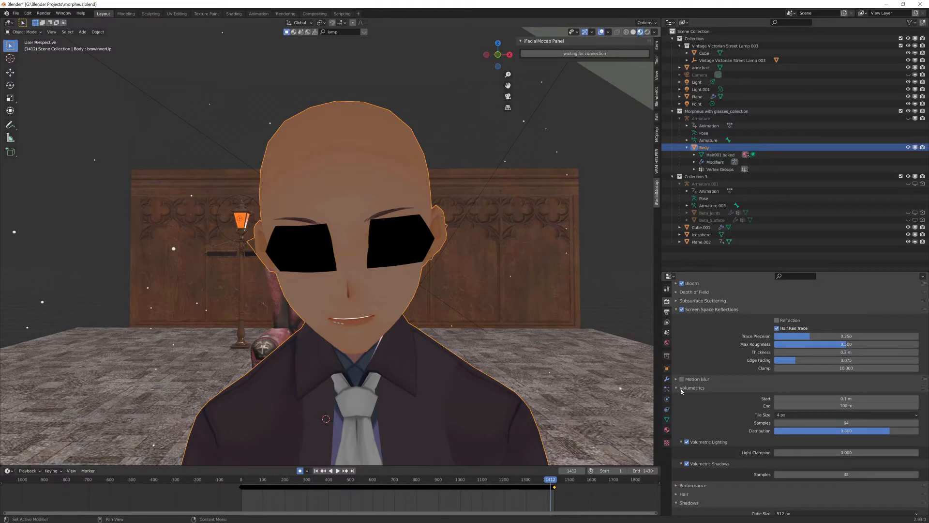
{"action": "left_click", "coordinate": [912, 415]}
{"action": "left_click", "coordinate": [912, 415]}
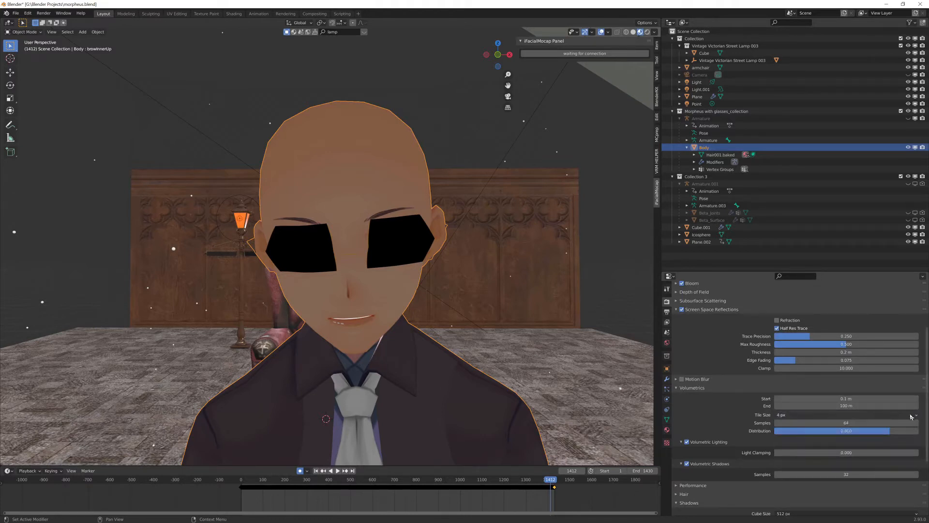
{"action": "scroll", "coordinate": [736, 421], "scroll_direction": "down", "scroll_amount": 1}
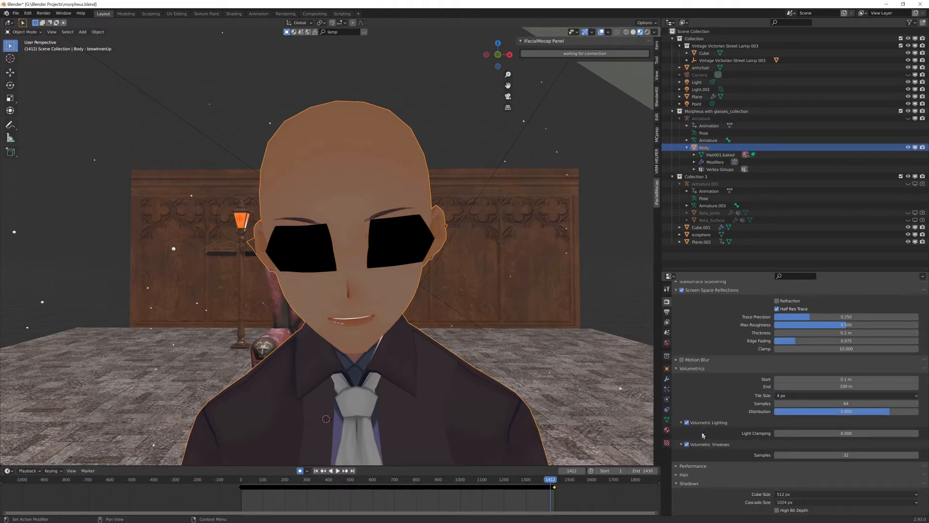
Collapse the Volumetrics and Screen Space Reflections settings and review the list of enabled Eevee effects
{"action": "left_click", "coordinate": [681, 423]}
{"action": "left_click", "coordinate": [683, 432]}
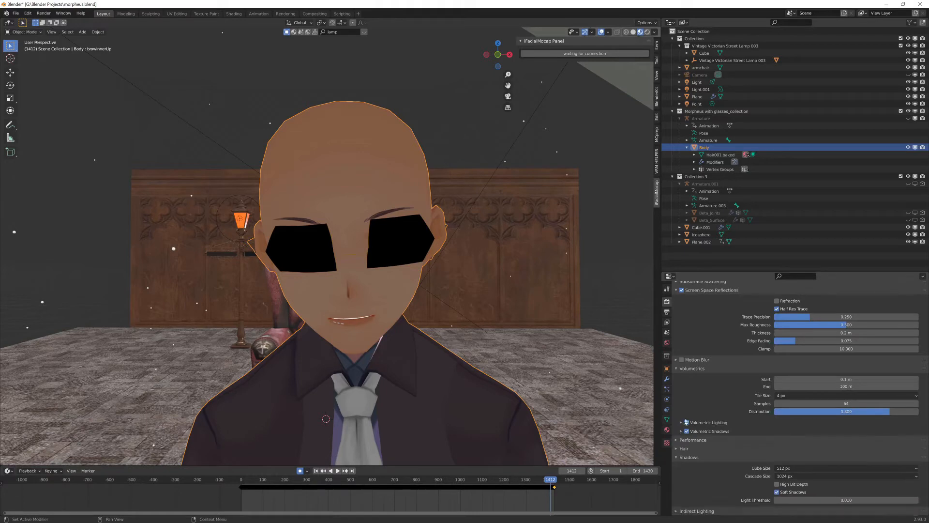
{"action": "left_click", "coordinate": [679, 370]}
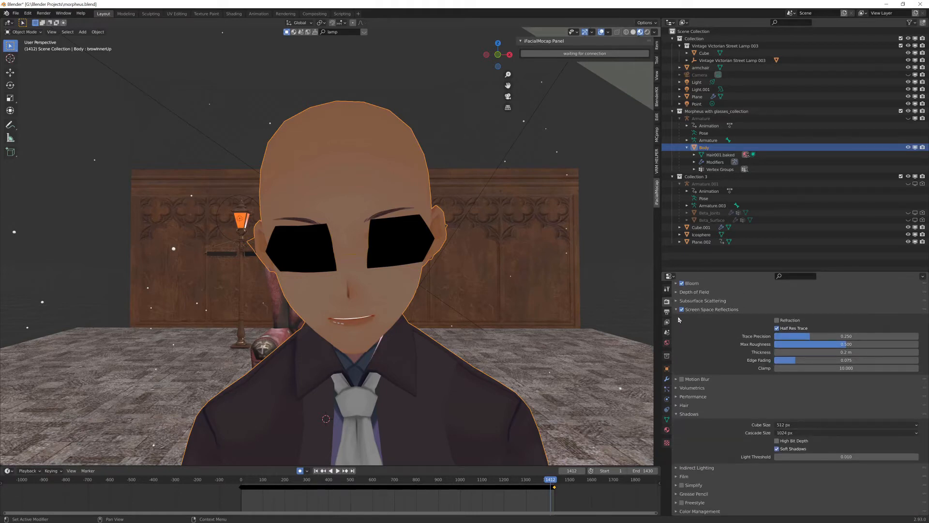
{"action": "scroll", "coordinate": [680, 319], "scroll_direction": "up", "scroll_amount": 5}
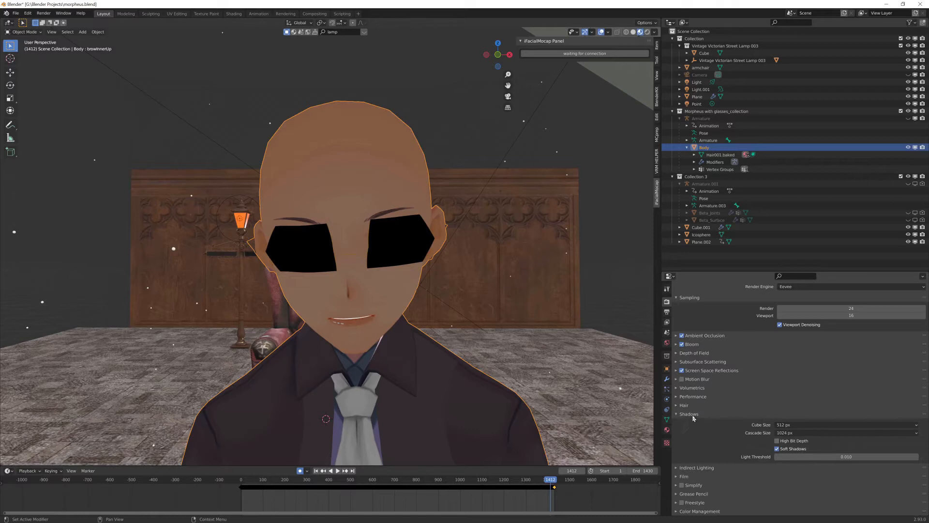
{"action": "scroll", "coordinate": [695, 411], "scroll_direction": "up", "scroll_amount": 1}
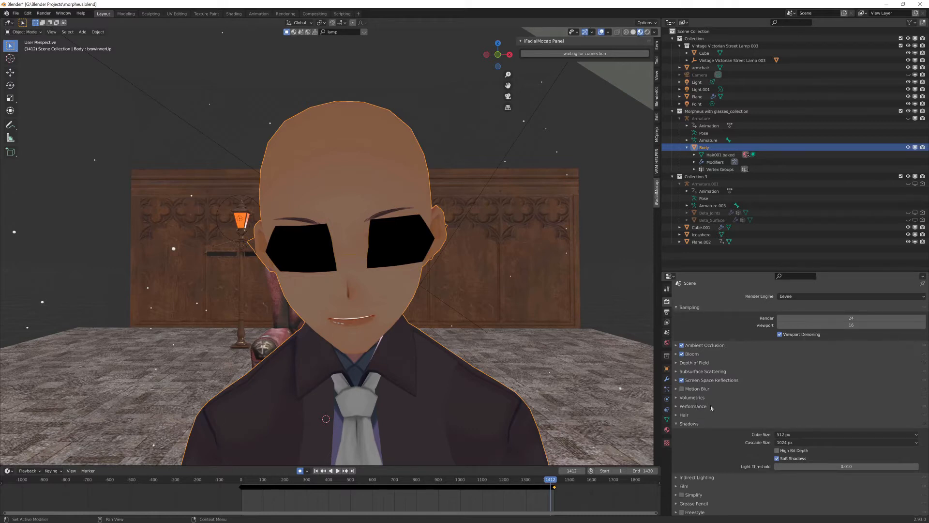
{"action": "scroll", "coordinate": [683, 327], "scroll_direction": "down", "scroll_amount": 1}
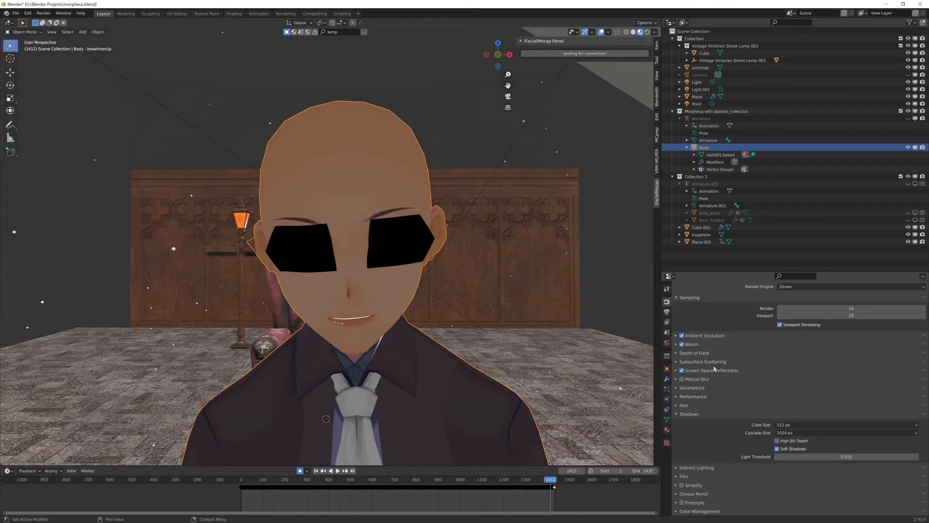
Review the output settings for resolution, frame range, frame rate, file path and video encoding
{"action": "left_click", "coordinate": [666, 312]}
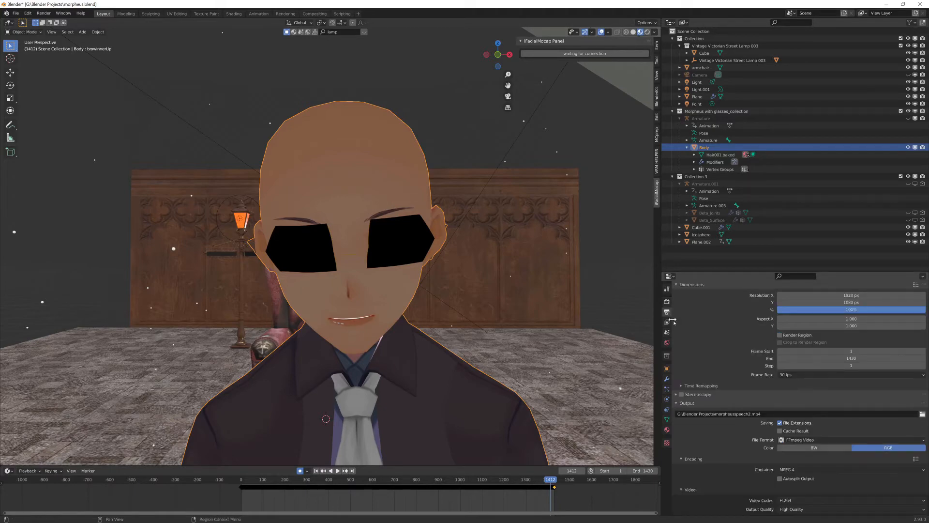
{"action": "scroll", "coordinate": [688, 387], "scroll_direction": "down", "scroll_amount": 4}
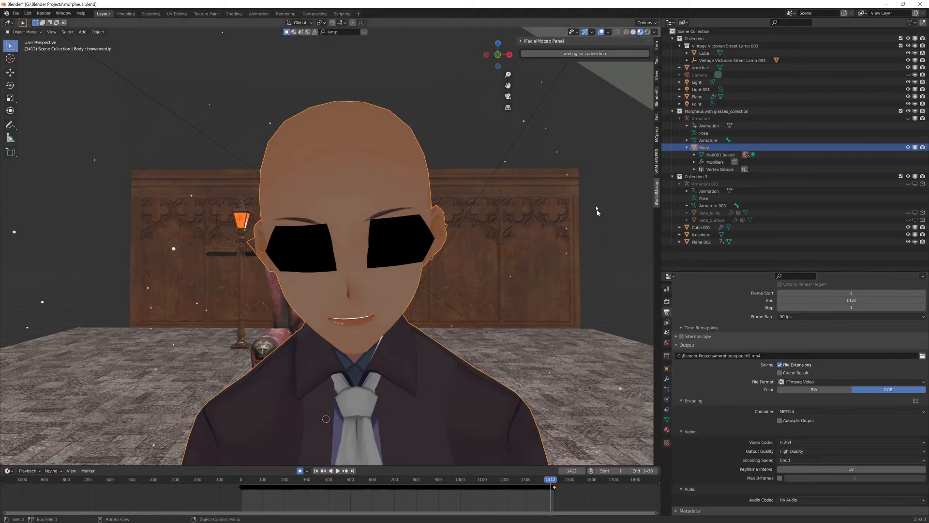
Collapse the Morpheus with glasses_collection, unhide and select the Camera, and show its lens and depth of field settings
{"action": "scroll", "coordinate": [584, 150], "scroll_direction": "down", "scroll_amount": 9}
{"action": "scroll", "coordinate": [584, 150], "scroll_direction": "down", "scroll_amount": 4}
{"action": "scroll", "coordinate": [584, 150], "scroll_direction": "up", "scroll_amount": 6}
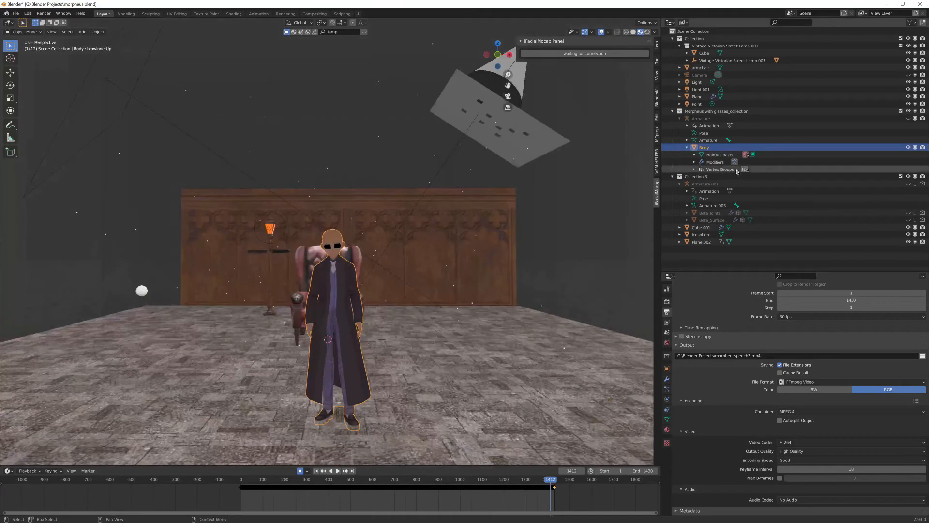
{"action": "left_click", "coordinate": [672, 111]}
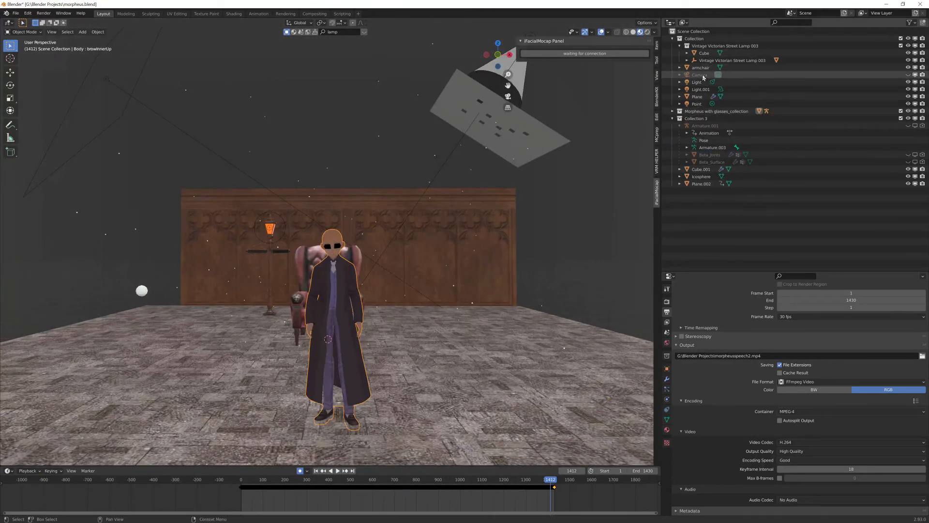
{"action": "left_click", "coordinate": [901, 75]}
{"action": "left_click", "coordinate": [908, 75]}
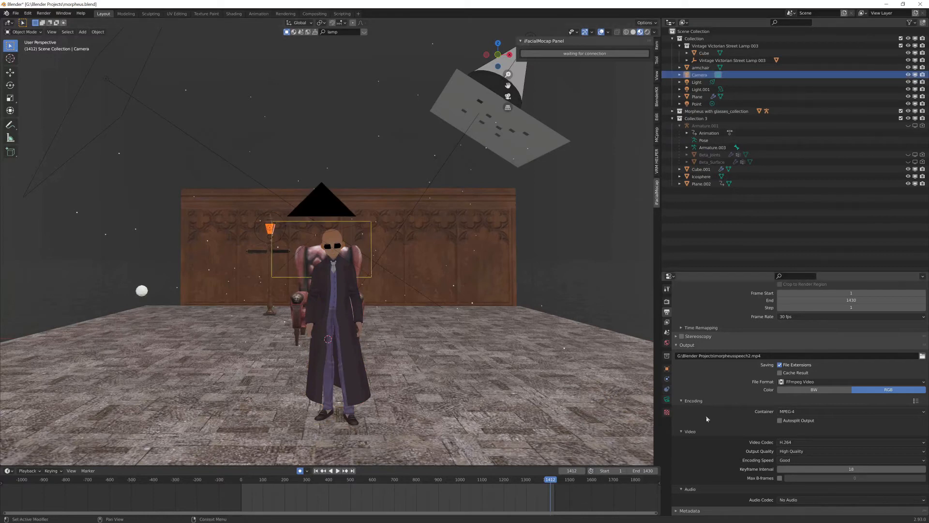
{"action": "left_click", "coordinate": [667, 399]}
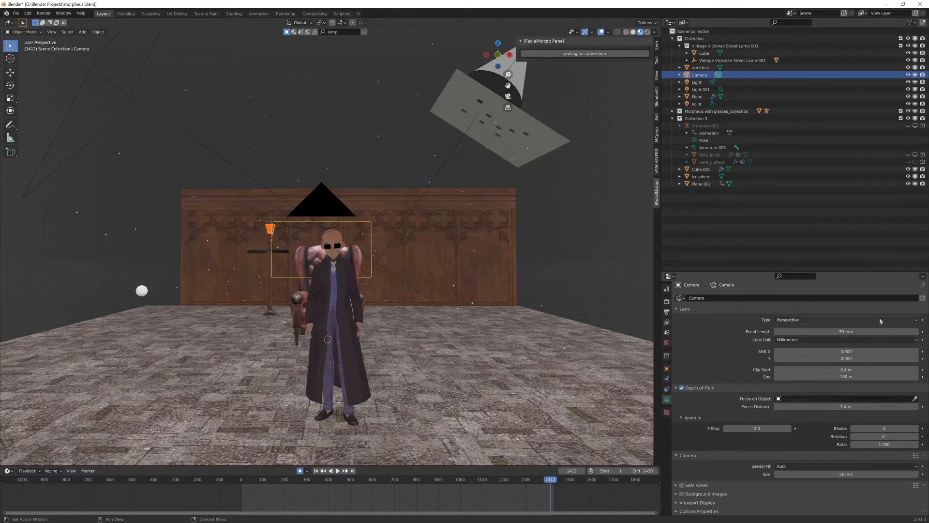
Enter 2.0 as the F-Stop in the Camera's depth of field settings
{"action": "left_click", "coordinate": [762, 429]}
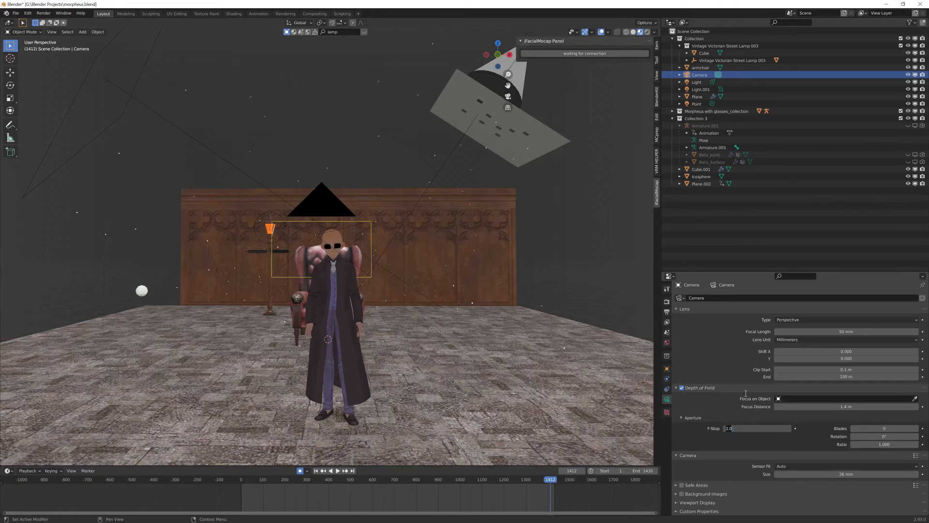
{"action": "key", "text": "BackSpace"}
{"action": "key", "text": "BackSpace"}
{"action": "key", "text": "BackSpace"}
{"action": "type", "text": "0"}
{"action": "key", "text": "Return"}
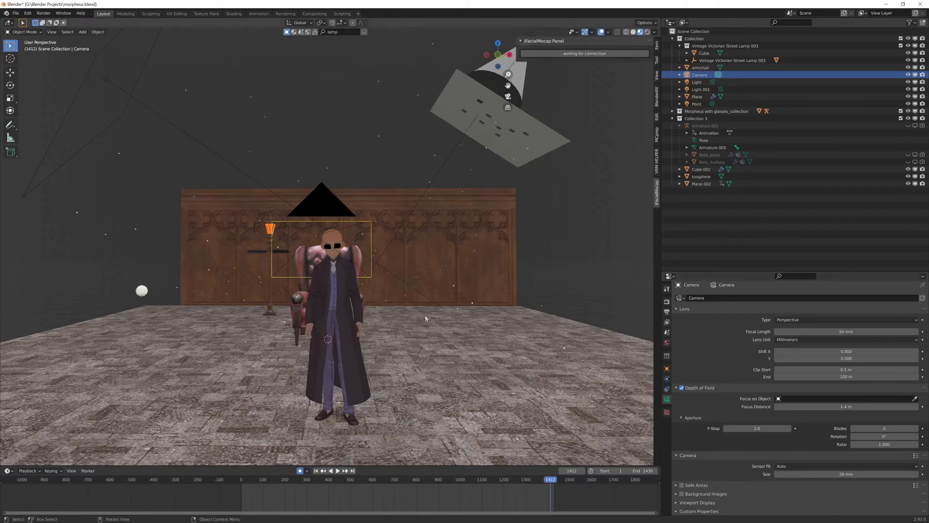
View the scene through the camera and select the Camera to examine the background blur alongside its depth of field settings
{"action": "left_click", "coordinate": [426, 317]}
{"action": "key", "text": "KP_0"}
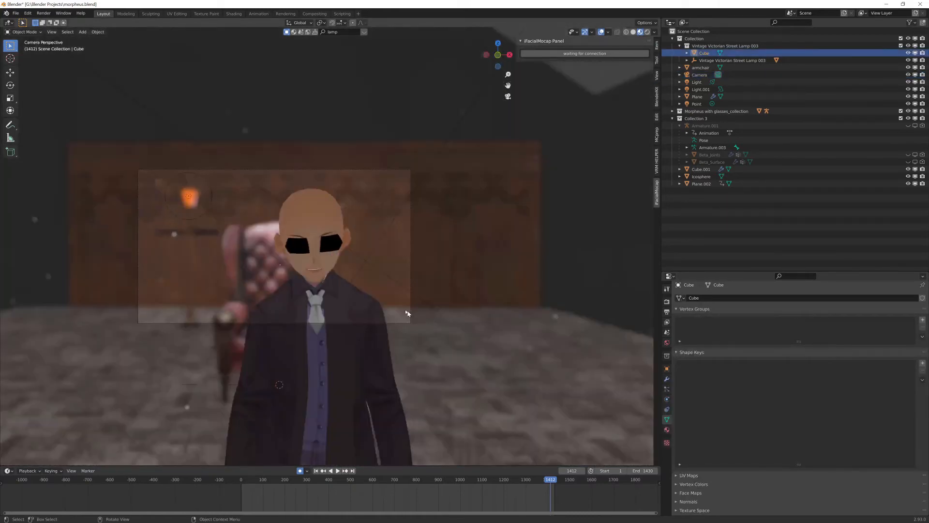
{"action": "scroll", "coordinate": [316, 249], "scroll_direction": "up", "scroll_amount": 2}
{"action": "scroll", "coordinate": [316, 249], "scroll_direction": "up", "scroll_amount": 2}
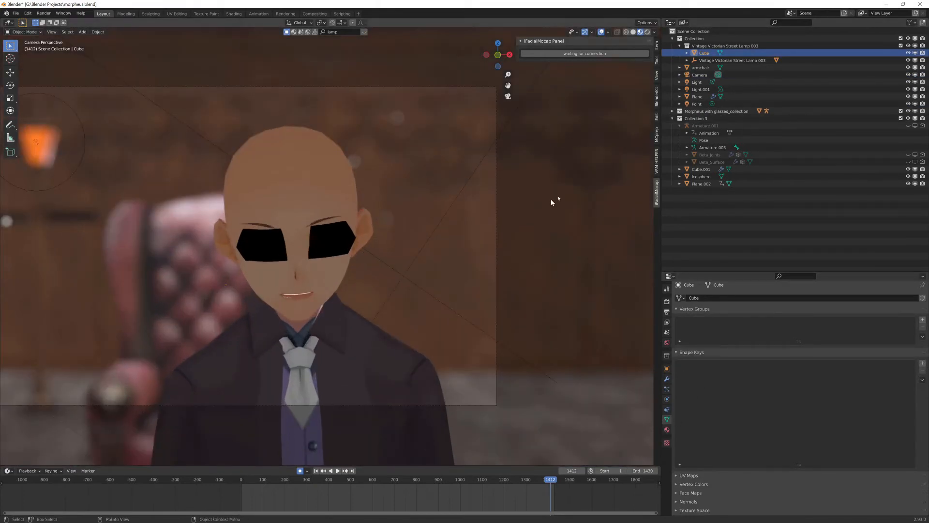
{"action": "left_click", "coordinate": [498, 153]}
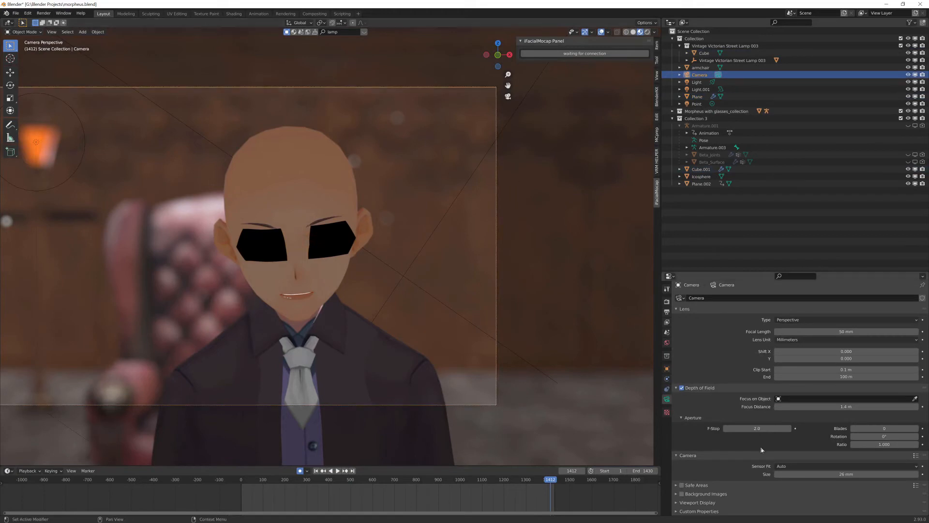
Try F-Stop values of 10 and 1.0 in the Camera's depth of field to compare the background blur
{"action": "left_click", "coordinate": [766, 427]}
{"action": "type", "text": "10"}
{"action": "key", "text": "Return"}
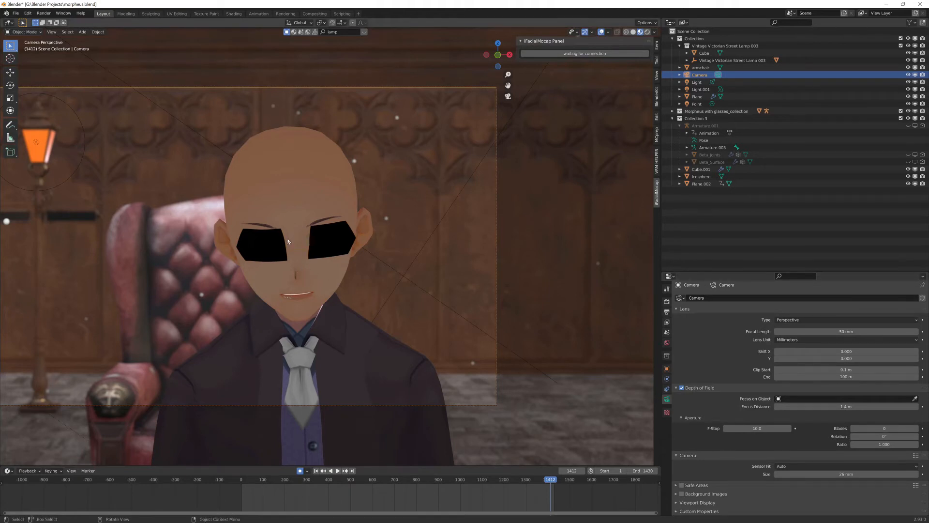
{"action": "left_click", "coordinate": [753, 428]}
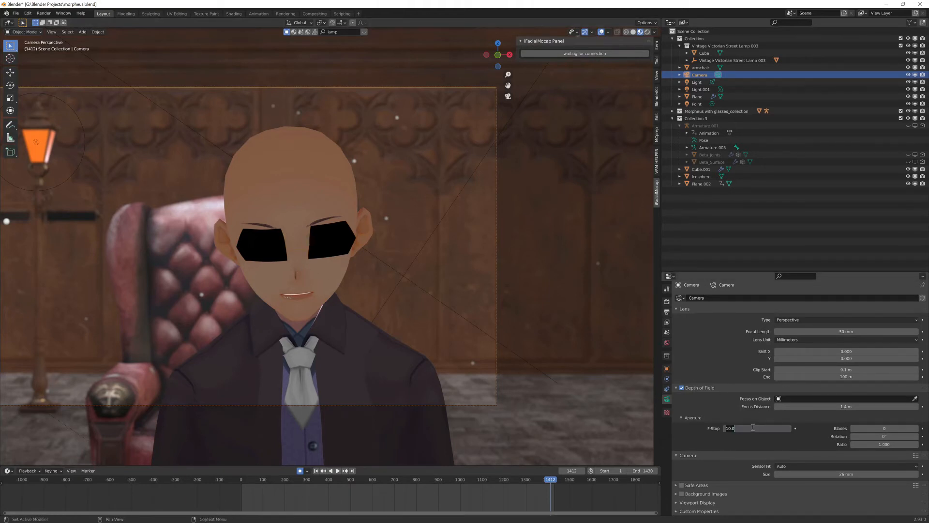
{"action": "type", "text": "1.0"}
{"action": "key", "text": "Return"}
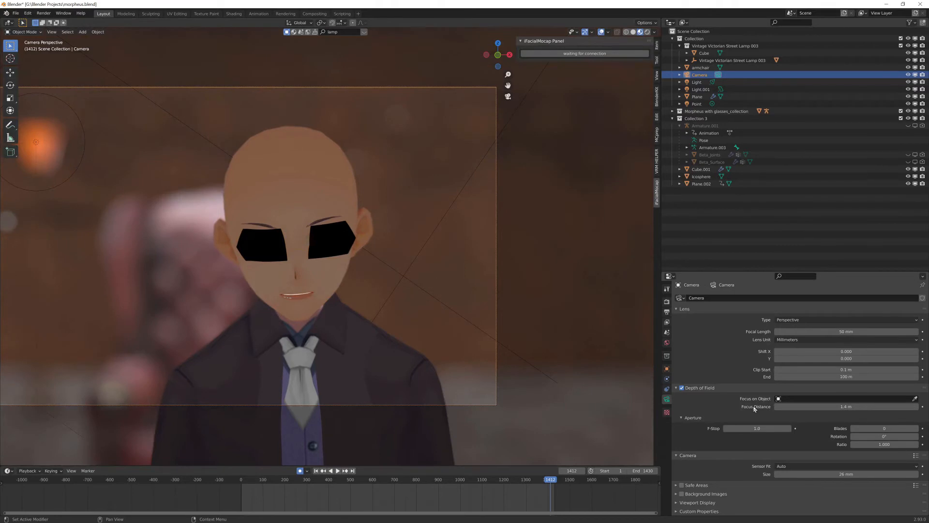
Set the F-Stop of the Camera's depth of field to 2.4
{"action": "left_click", "coordinate": [763, 428]}
{"action": "type", "text": "2.4"}
{"action": "key", "text": "Return"}
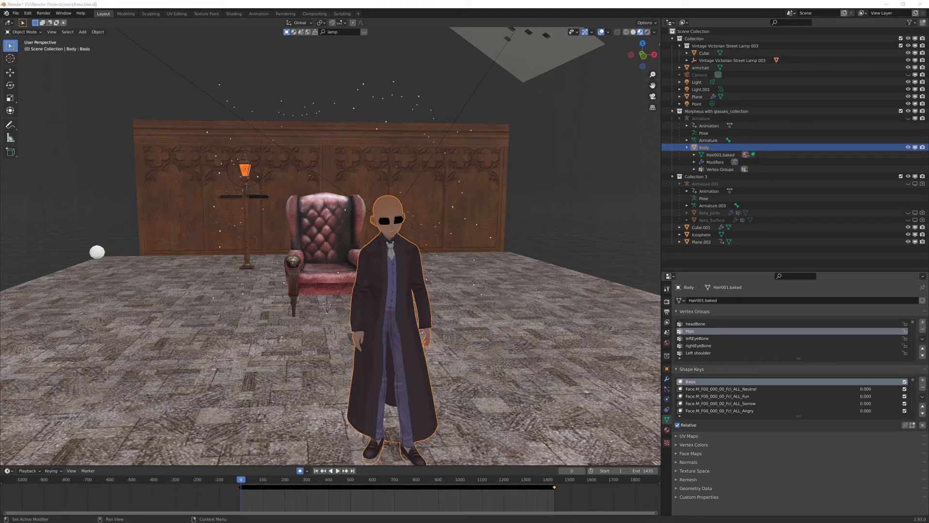
Bring the VRoid Studio window over the scene, examine the Whole Body shortness and tallness parameters, and move the window away
{"action": "left_click_drag", "start_coordinate": [928, 63], "coordinate": [517, 75]}
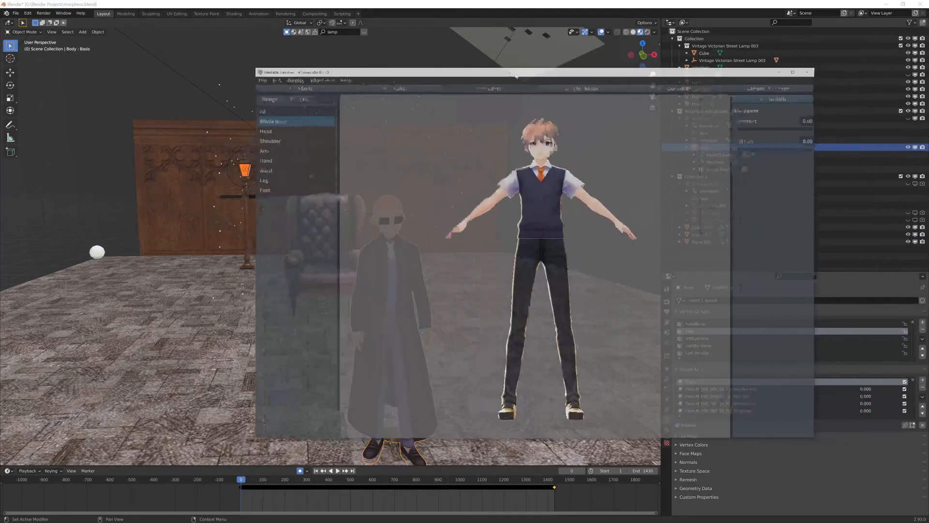
{"action": "left_click_drag", "start_coordinate": [517, 75], "coordinate": [416, 68]}
{"action": "left_click_drag", "start_coordinate": [416, 68], "coordinate": [395, 59]}
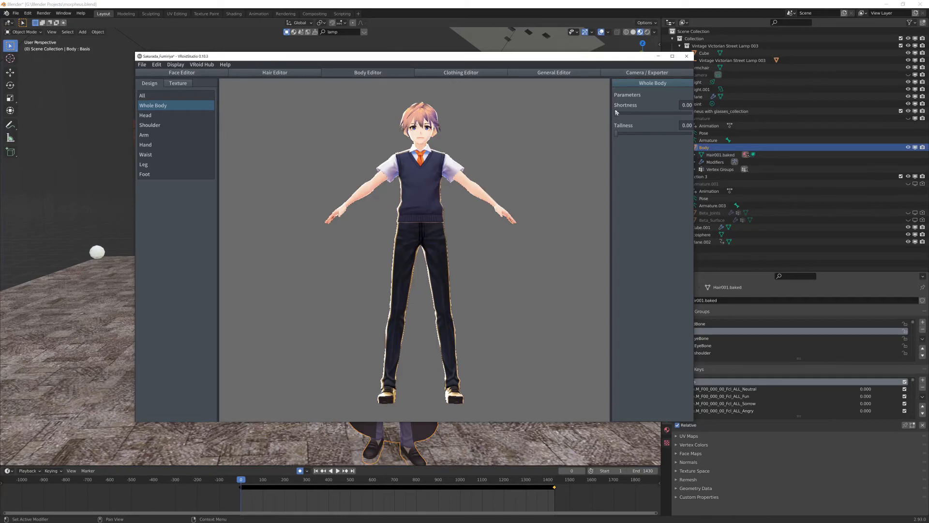
{"action": "mouse_move", "coordinate": [618, 115]}
{"action": "left_mouse_down"}
{"action": "mouse_move", "coordinate": [694, 116]}
{"action": "mouse_move", "coordinate": [615, 115]}
{"action": "left_mouse_up"}
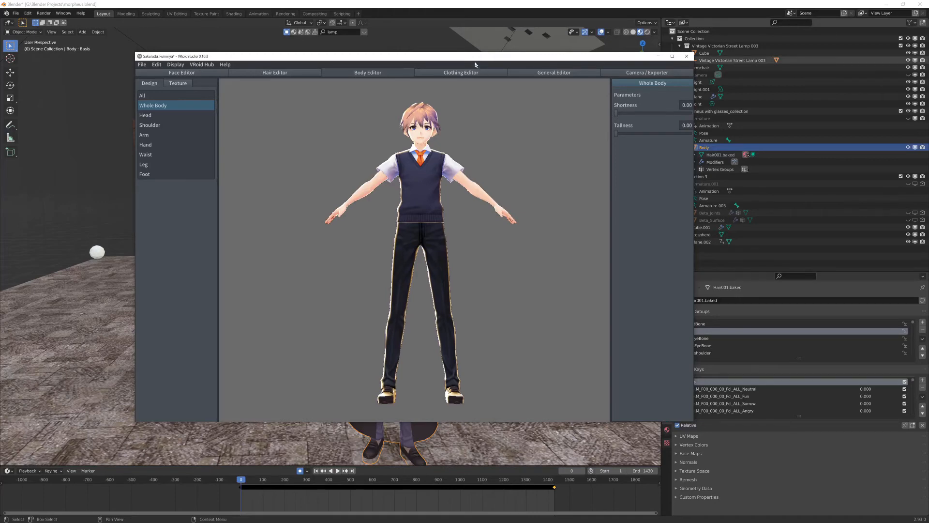
{"action": "left_click_drag", "start_coordinate": [475, 57], "coordinate": [928, 88]}
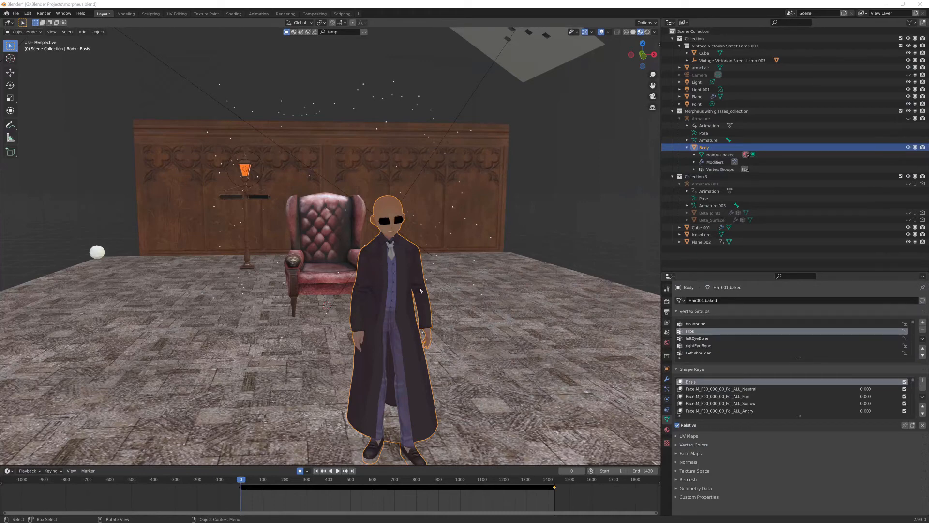
Show the HANA_Tool_v2 product page on BOOTH in the browser and return to Blender
{"action": "scroll", "coordinate": [421, 297], "scroll_direction": "down", "scroll_amount": 1}
{"action": "scroll", "coordinate": [420, 321], "scroll_direction": "up", "scroll_amount": 1}
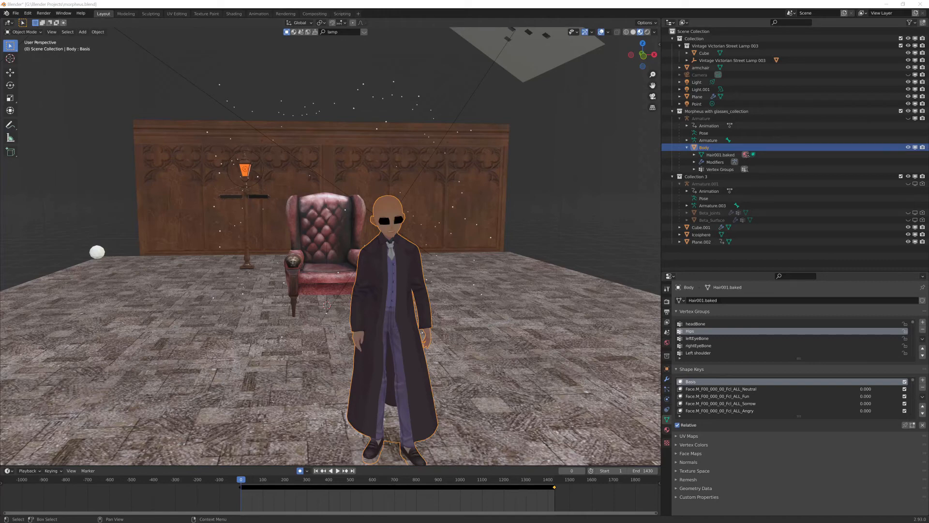
{"action": "left_click_drag", "start_coordinate": [928, 57], "coordinate": [526, 66]}
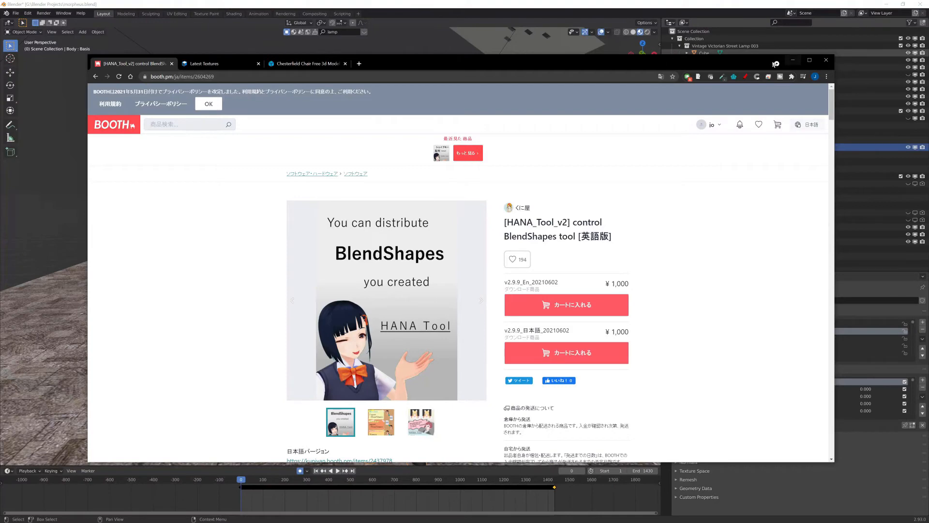
{"action": "key", "text": "alt+Tab"}
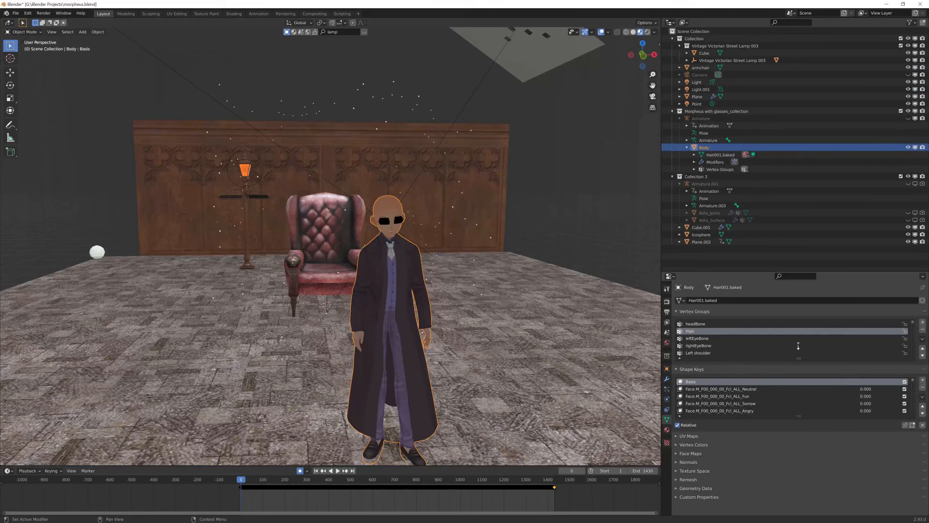
Enlarge the Body's shape key list and review the Face.M_F00_000_00 keys from Fcl_ALL_Neutral to Fcl_HA_Short_Low
{"action": "left_click_drag", "start_coordinate": [801, 416], "coordinate": [809, 481]}
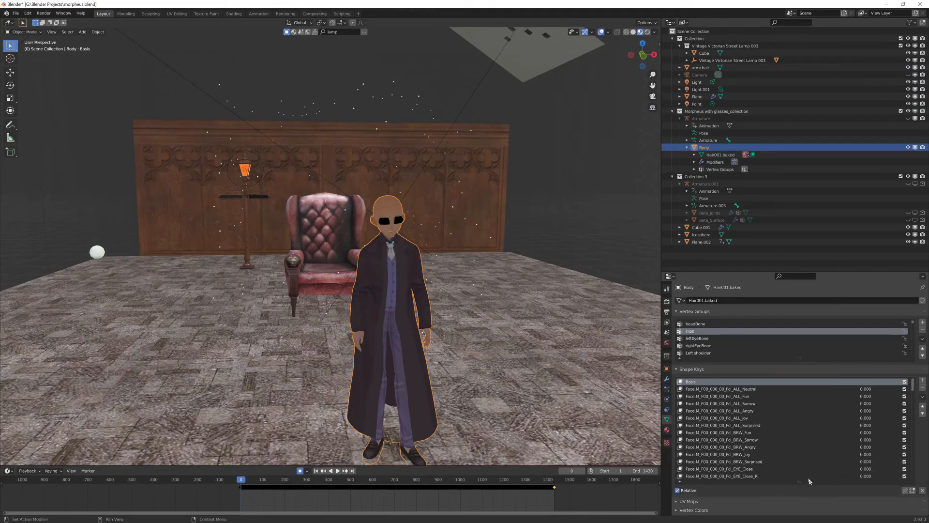
{"action": "left_click", "coordinate": [745, 389]}
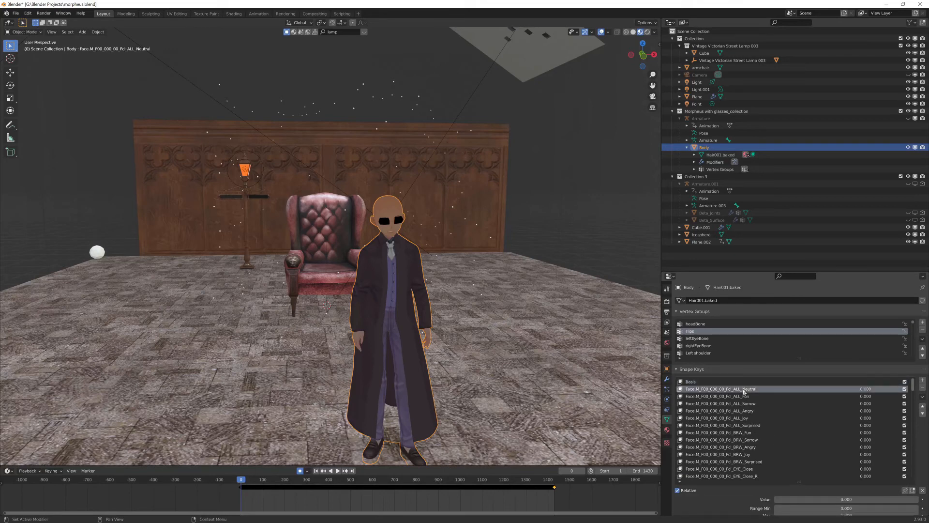
{"action": "scroll", "coordinate": [745, 391], "scroll_direction": "down", "scroll_amount": 15}
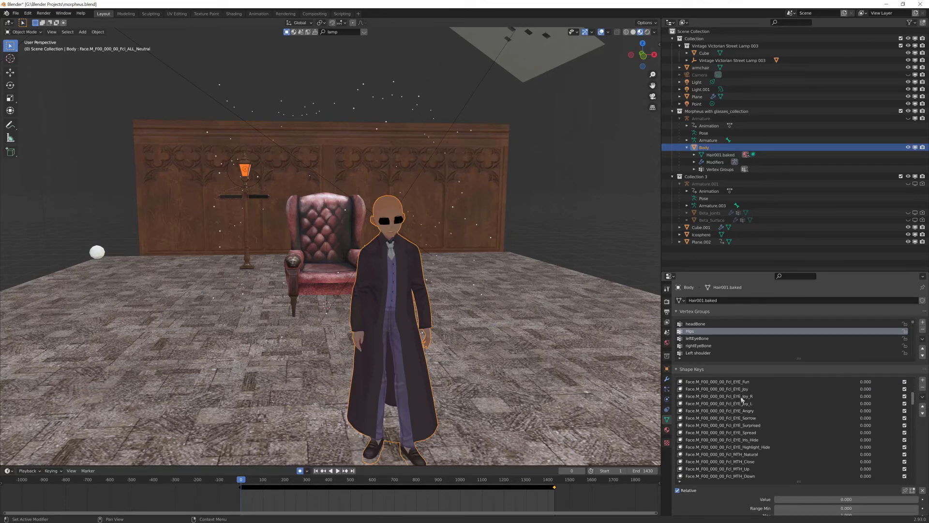
{"action": "scroll", "coordinate": [740, 402], "scroll_direction": "down", "scroll_amount": 18}
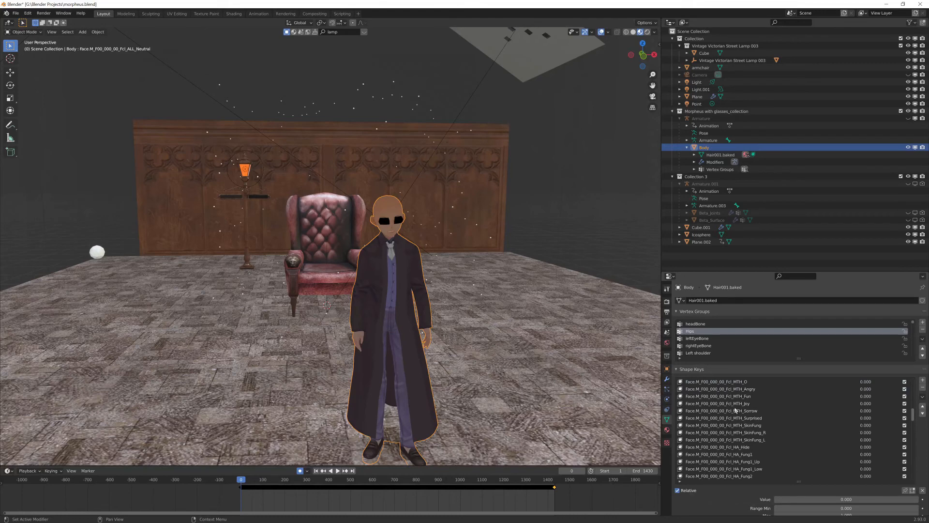
{"action": "scroll", "coordinate": [735, 410], "scroll_direction": "down", "scroll_amount": 12}
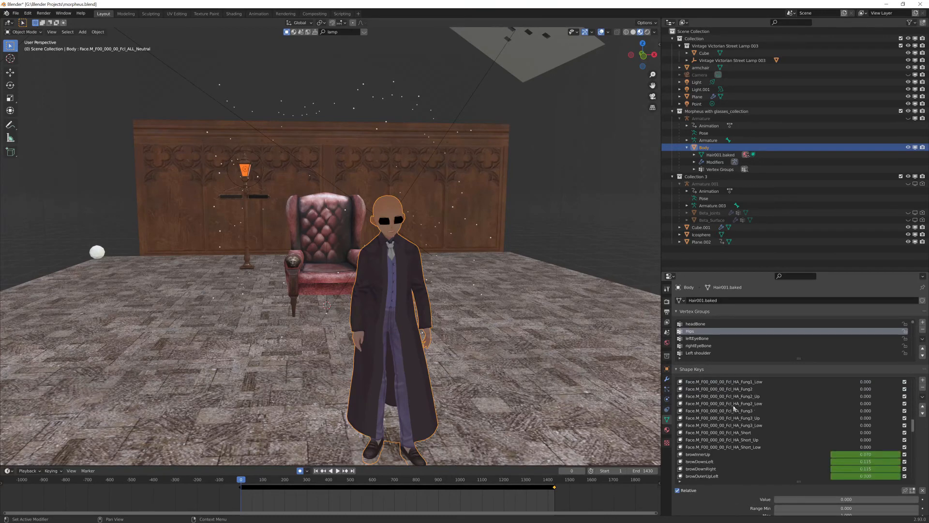
{"action": "scroll", "coordinate": [740, 407], "scroll_direction": "down", "scroll_amount": 2}
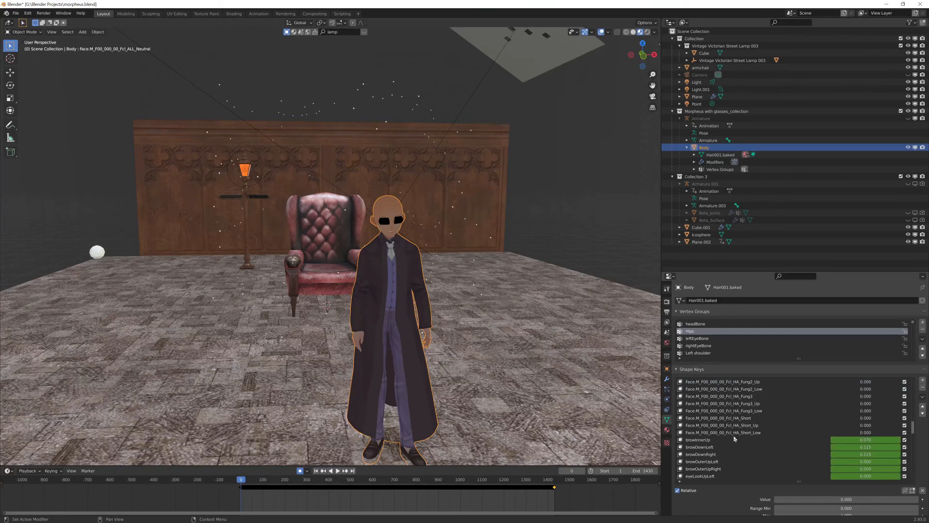
{"action": "left_click", "coordinate": [735, 433]}
{"action": "scroll", "coordinate": [732, 426], "scroll_direction": "up", "scroll_amount": 6}
{"action": "scroll", "coordinate": [732, 426], "scroll_direction": "down", "scroll_amount": 6}
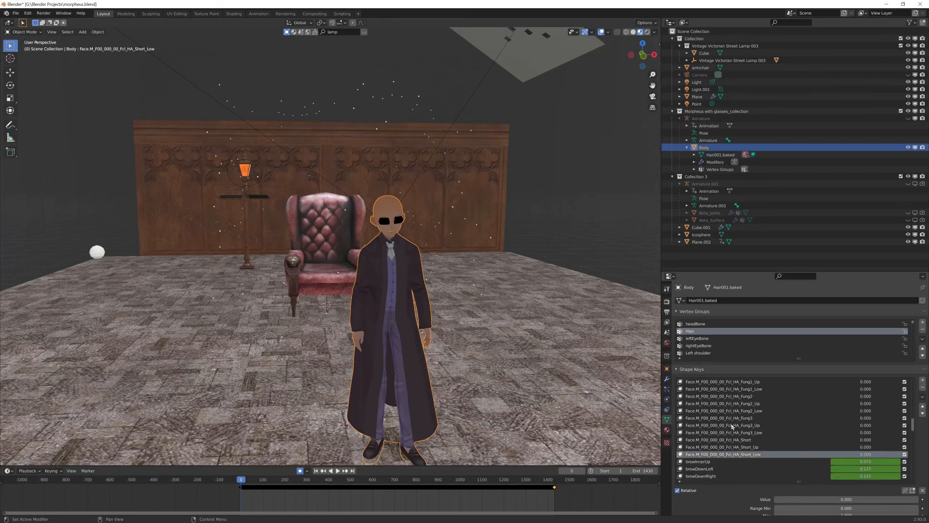
{"action": "scroll", "coordinate": [732, 426], "scroll_direction": "down", "scroll_amount": 5}
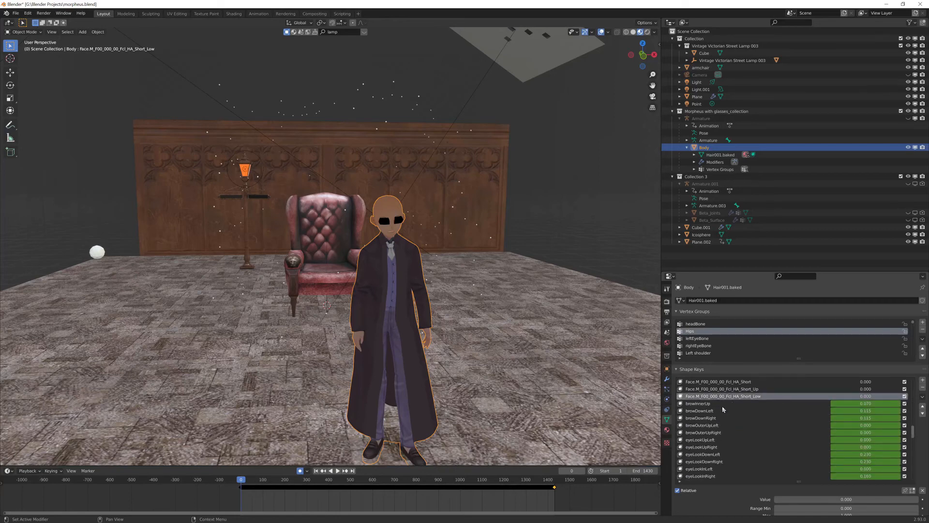
Select the browInnerUp shape key and review the facial tracking keys from there down to SharpenLips
{"action": "left_click", "coordinate": [722, 405]}
{"action": "scroll", "coordinate": [722, 406], "scroll_direction": "up", "scroll_amount": 2}
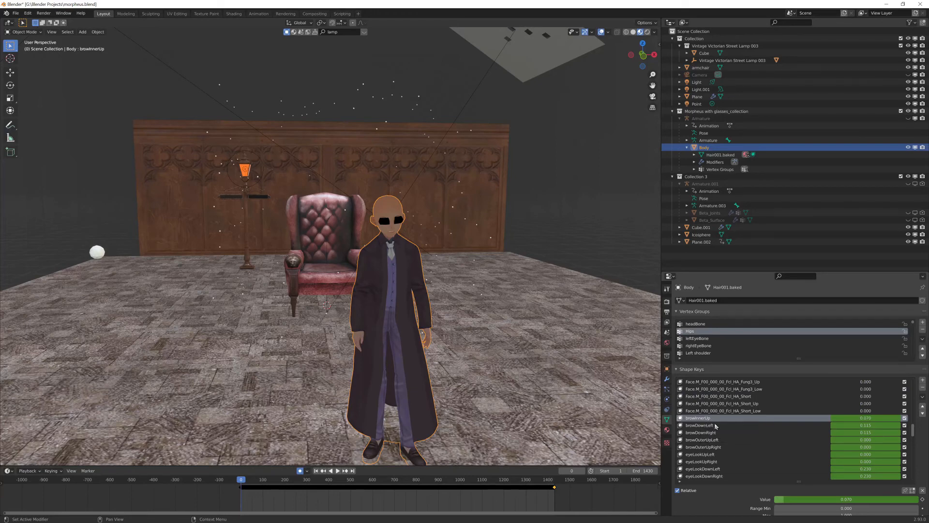
{"action": "scroll", "coordinate": [715, 424], "scroll_direction": "down", "scroll_amount": 8}
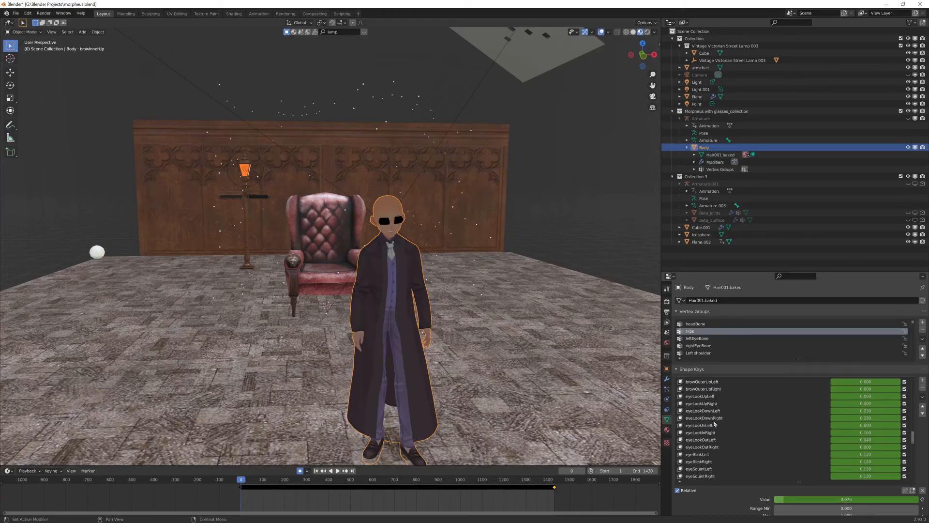
{"action": "scroll", "coordinate": [714, 423], "scroll_direction": "down", "scroll_amount": 15}
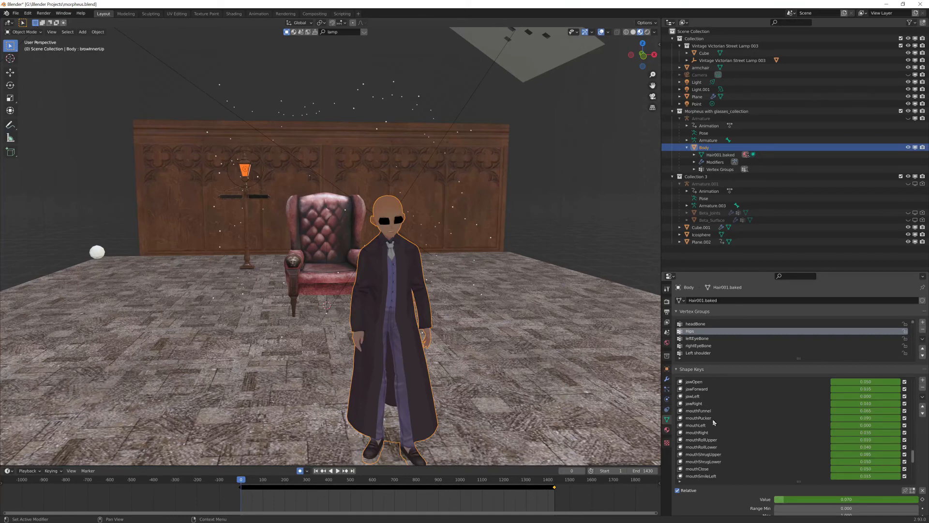
{"action": "scroll", "coordinate": [713, 422], "scroll_direction": "down", "scroll_amount": 14}
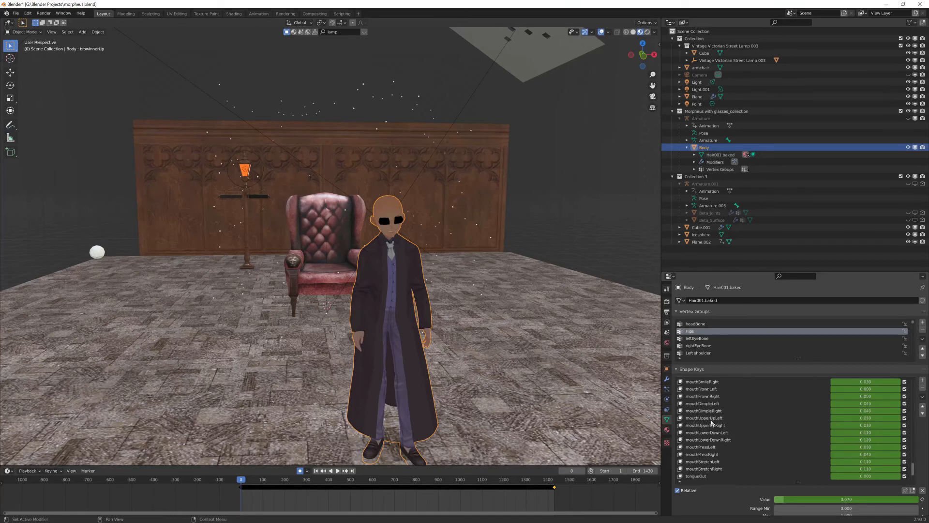
{"action": "scroll", "coordinate": [711, 423], "scroll_direction": "down", "scroll_amount": 5}
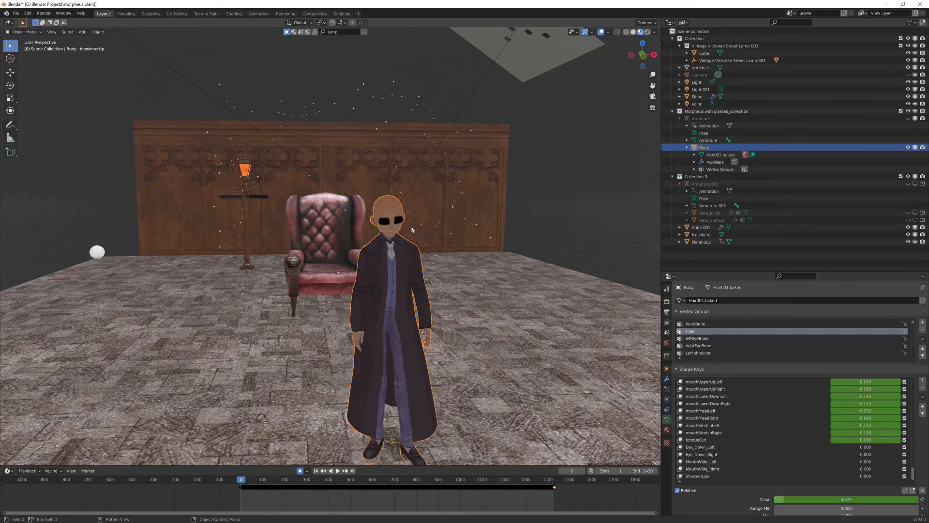
Walk the view up to the character's face and open the iFacialMocap add-on controls
{"action": "key", "text": "shift+grave"}
{"action": "key", "text": "w"}
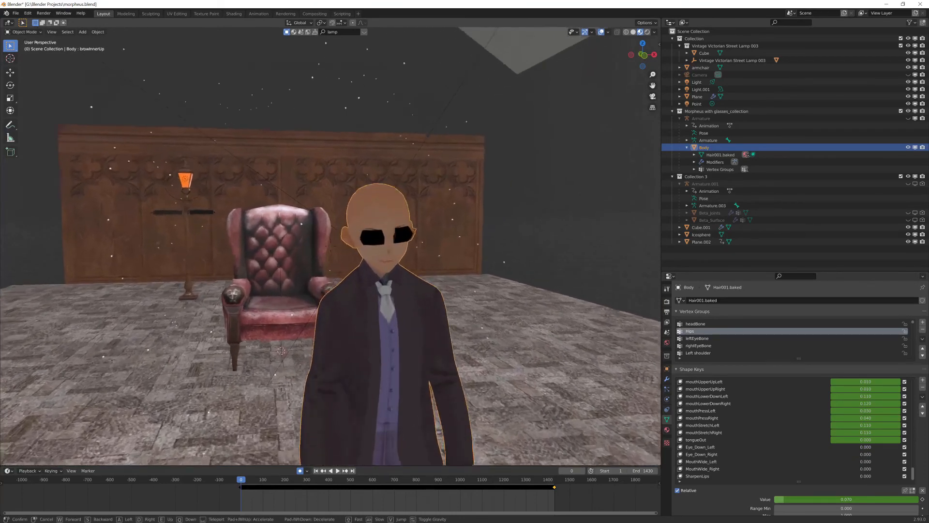
{"action": "key", "text": "w"}
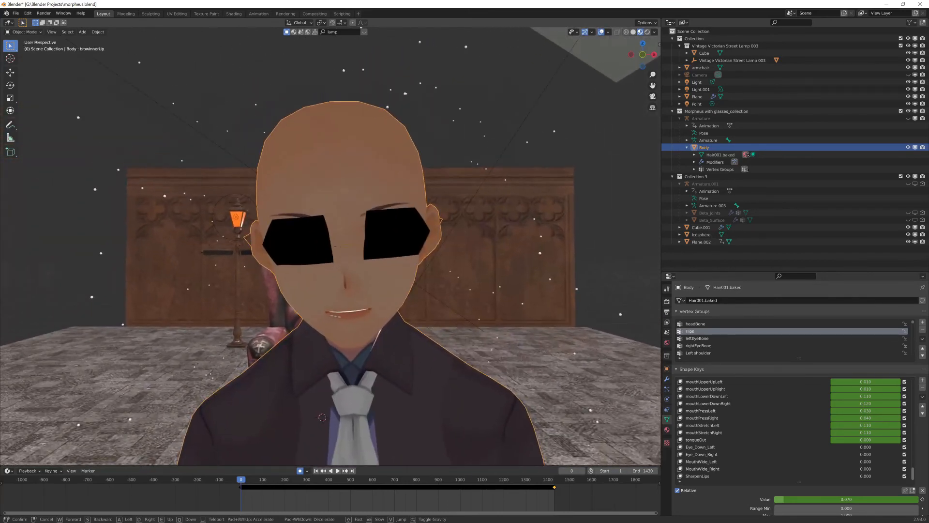
{"action": "left_click", "coordinate": [330, 249]}
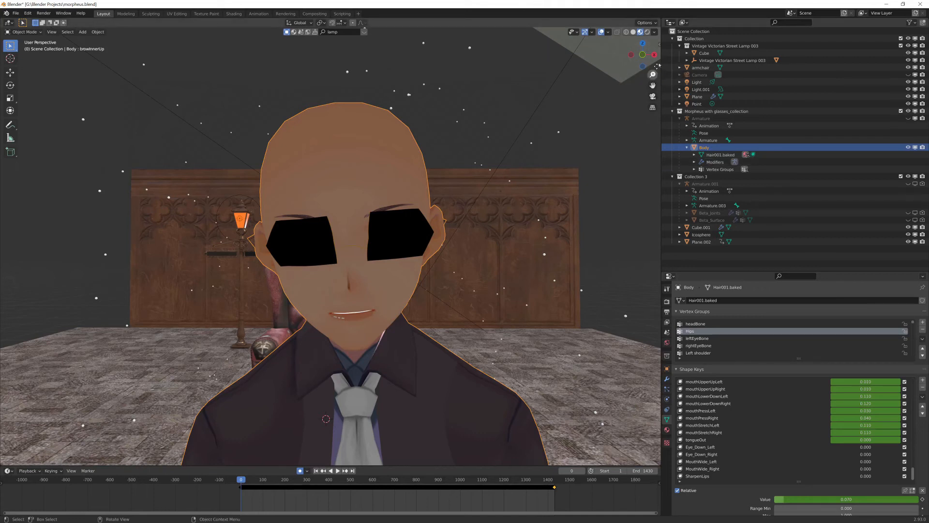
{"action": "left_click", "coordinate": [659, 48]}
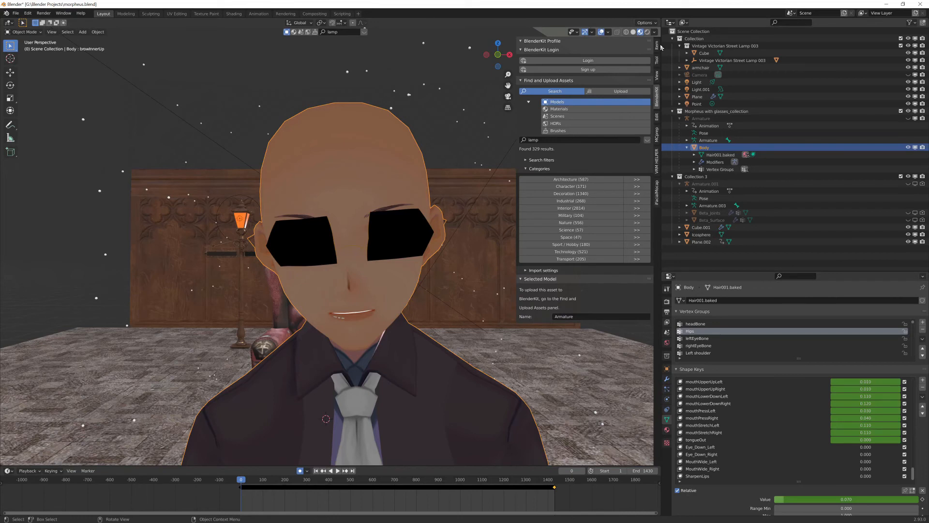
{"action": "left_click", "coordinate": [657, 192]}
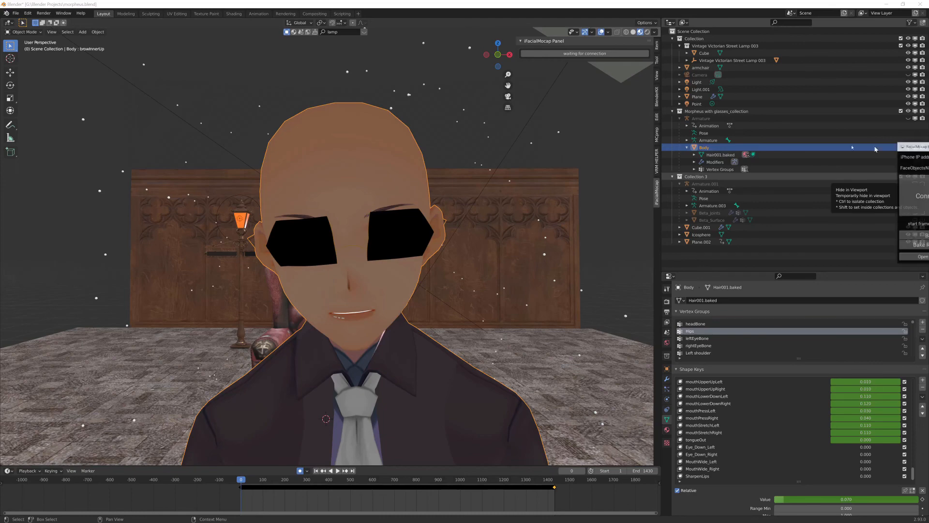
Connect the iFacialMocap to Software window to Blender for the Body object, and start and stop the live face capture
{"action": "left_click_drag", "start_coordinate": [602, 130], "coordinate": [459, 168]}
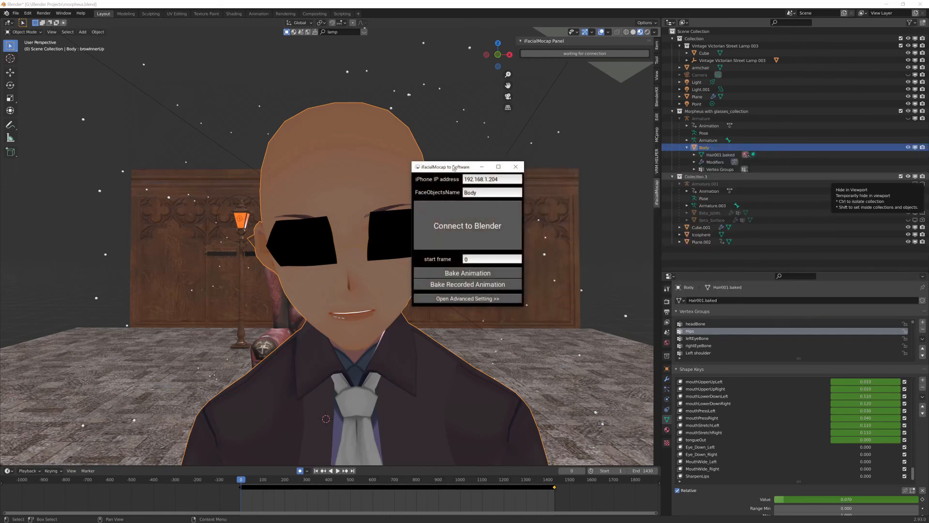
{"action": "left_click_drag", "start_coordinate": [454, 167], "coordinate": [445, 160]}
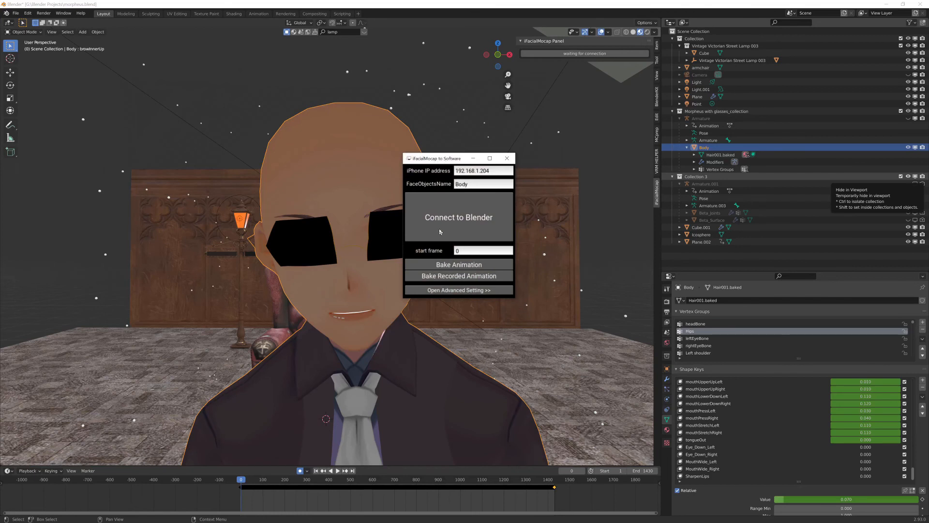
{"action": "left_click", "coordinate": [470, 222]}
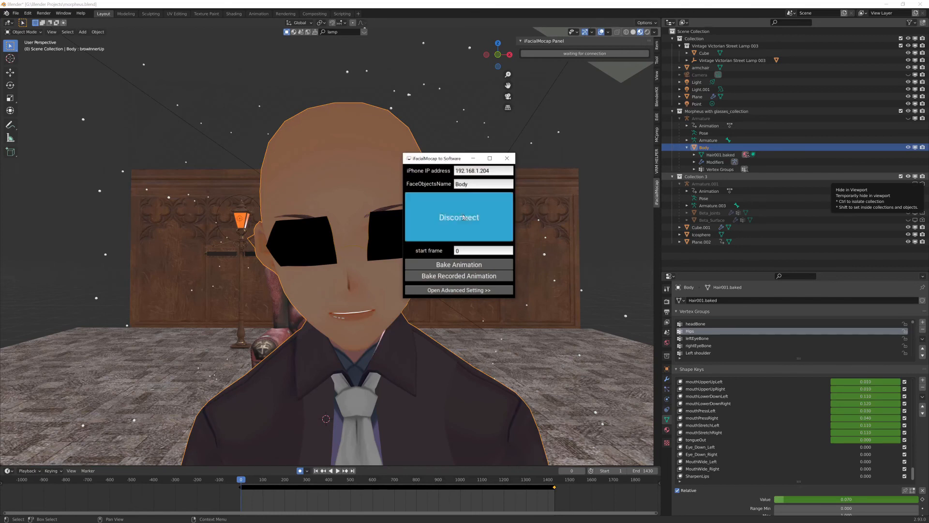
{"action": "left_click", "coordinate": [586, 53]}
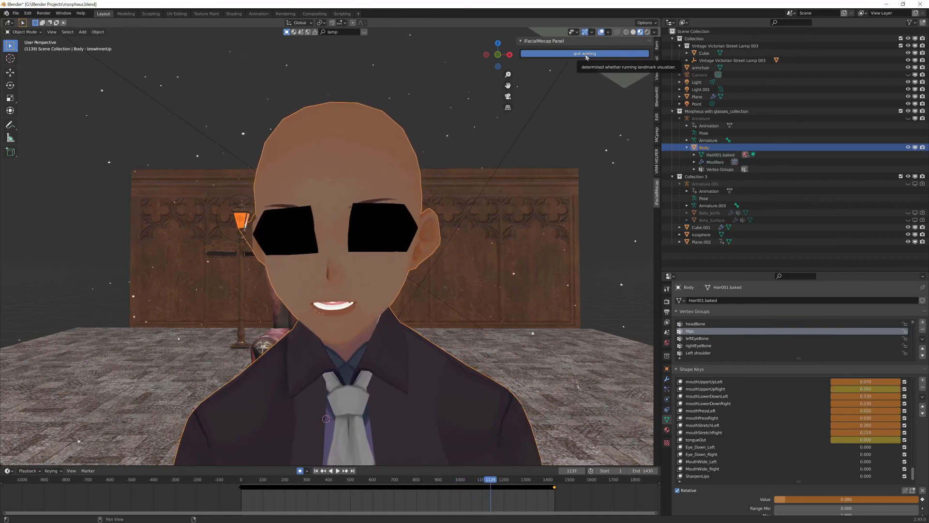
{"action": "left_click", "coordinate": [586, 55]}
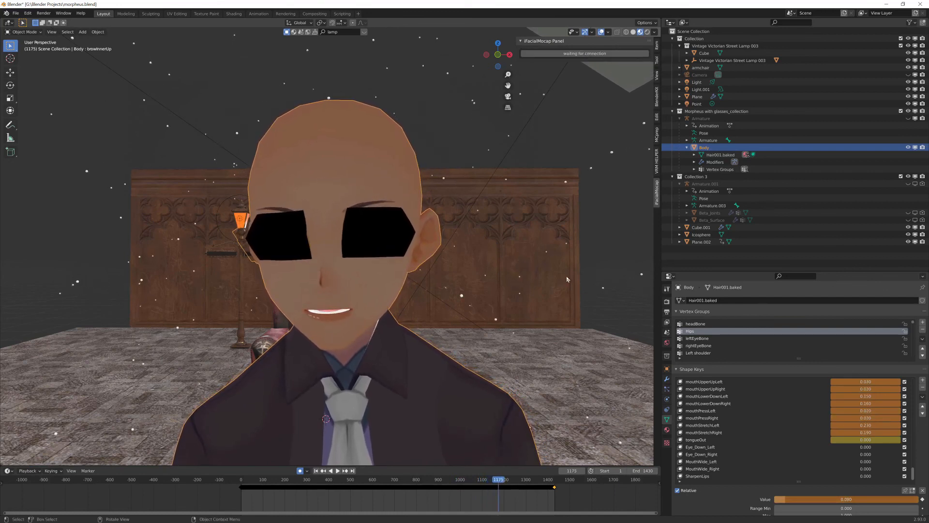
Play the facial animation up to frame 1412, render that frame, and move the render window over the scene
{"action": "left_click_drag", "start_coordinate": [500, 483], "coordinate": [239, 492]}
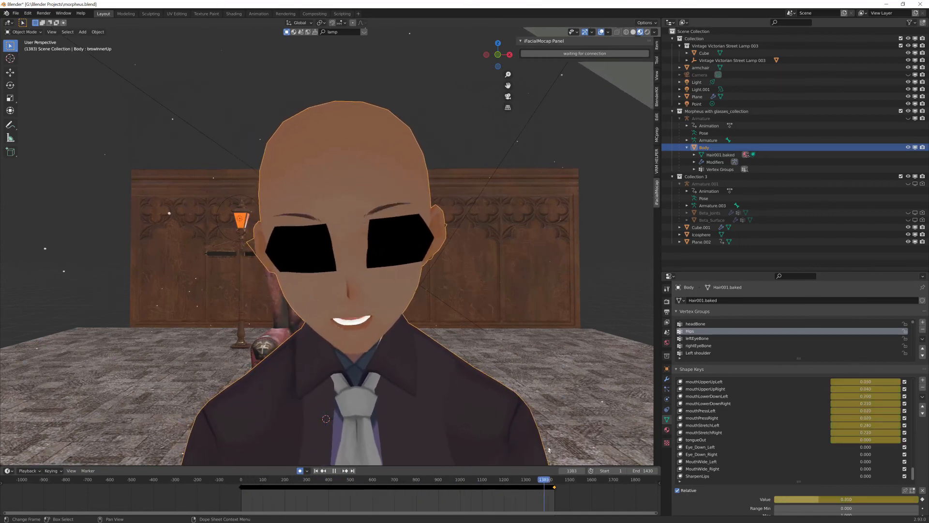
{"action": "key", "text": "space"}
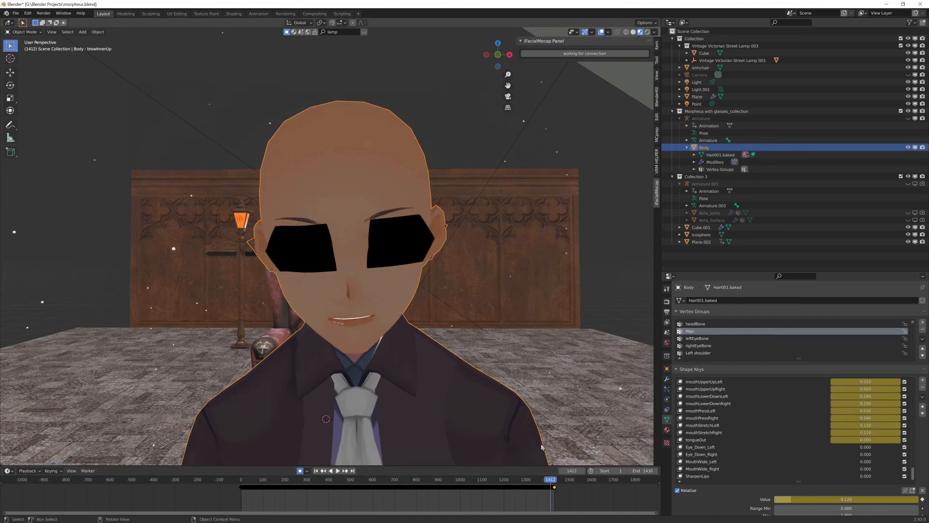
{"action": "key", "text": "F12"}
{"action": "left_click_drag", "start_coordinate": [526, 128], "coordinate": [395, 134]}
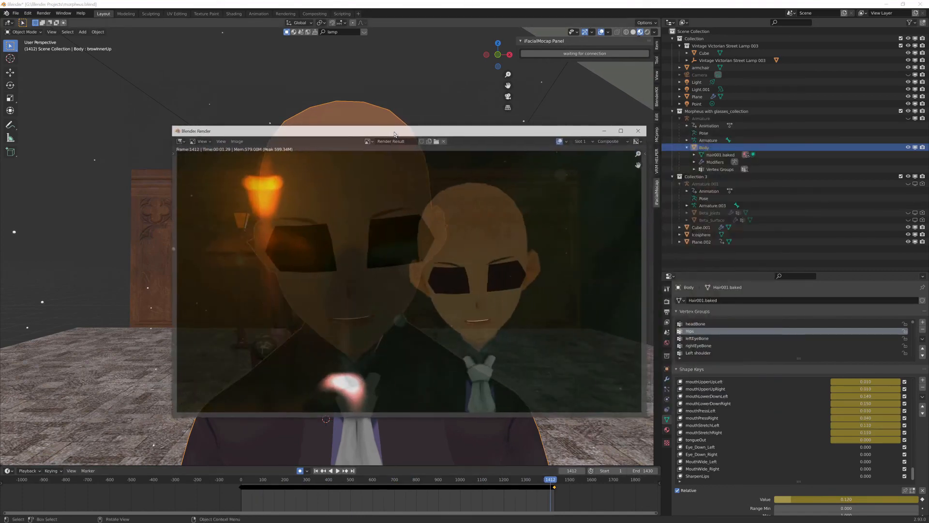